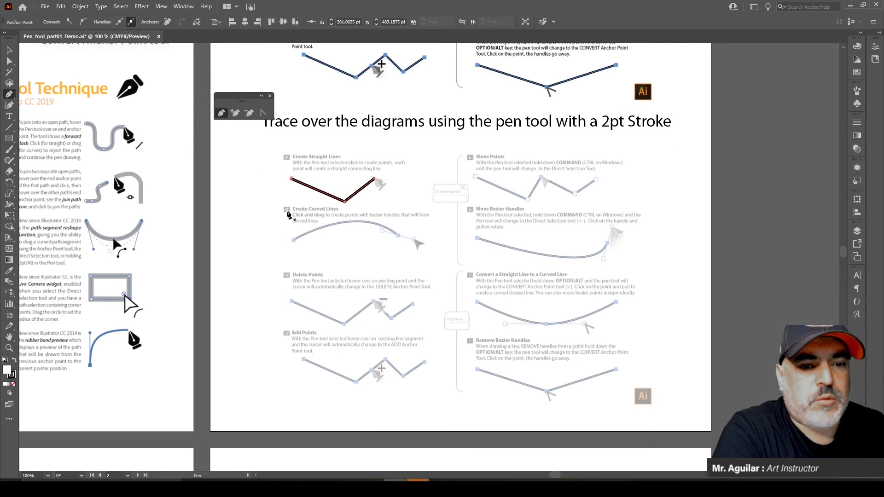
- Draw an open straight-segment path over the Move Points diagram, placing its middle anchor below the peak, and end the path
left_click(475, 177)
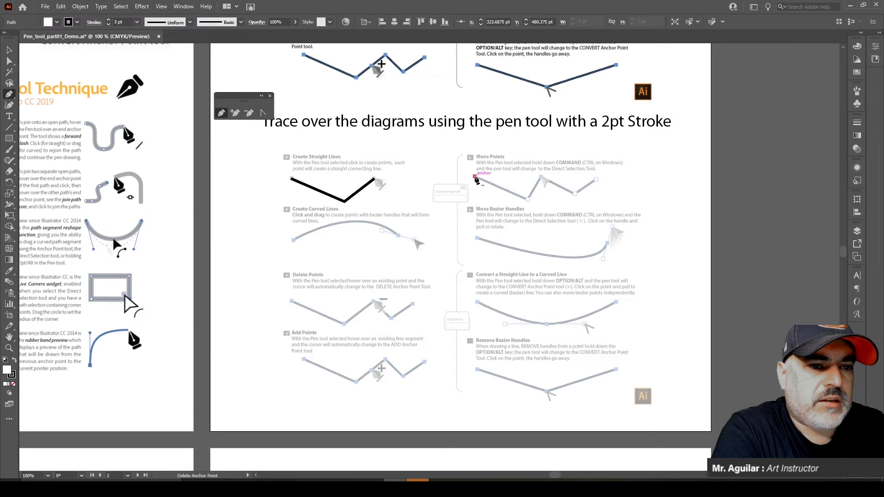
left_click(528, 200)
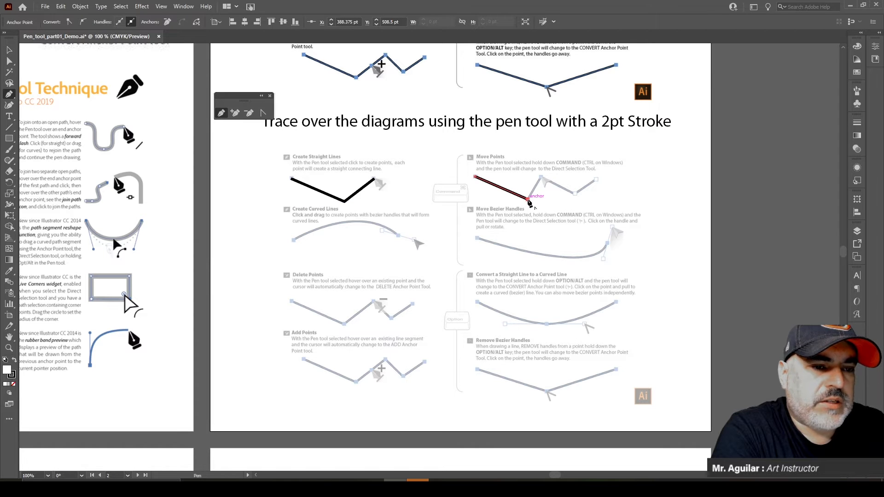
left_click(544, 196)
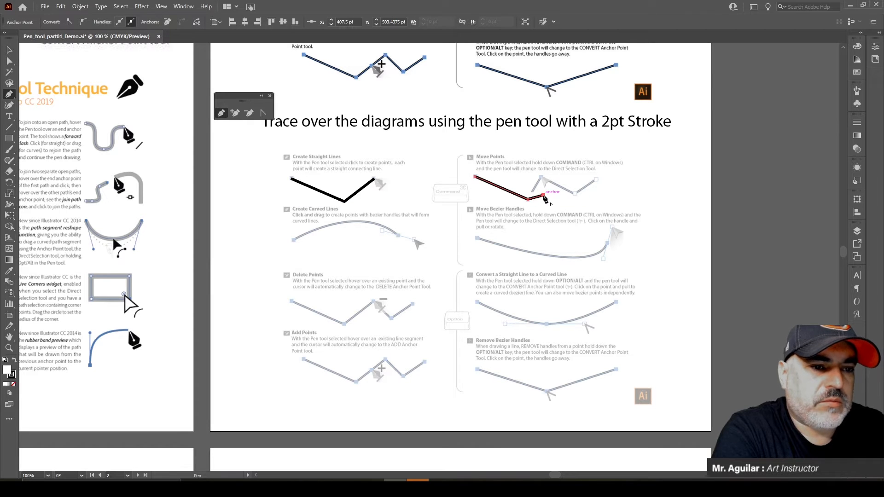
left_click(576, 194)
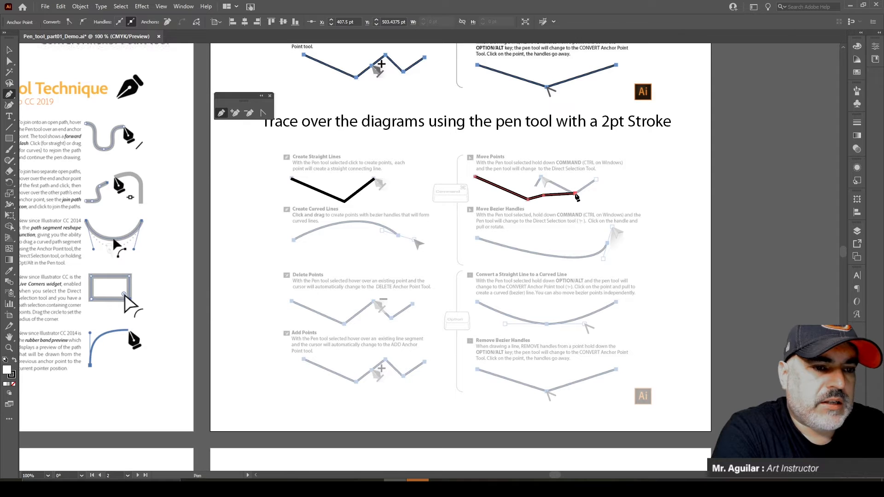
left_click(597, 179)
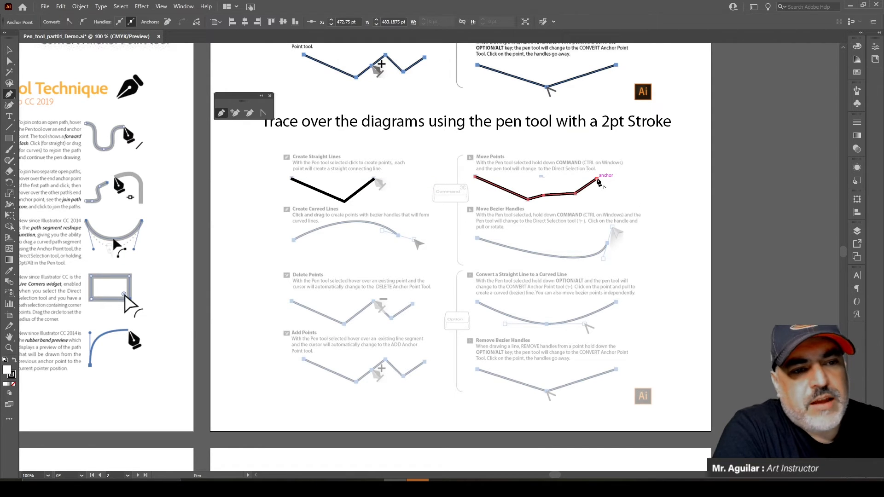
key("Escape")
key("Escape")
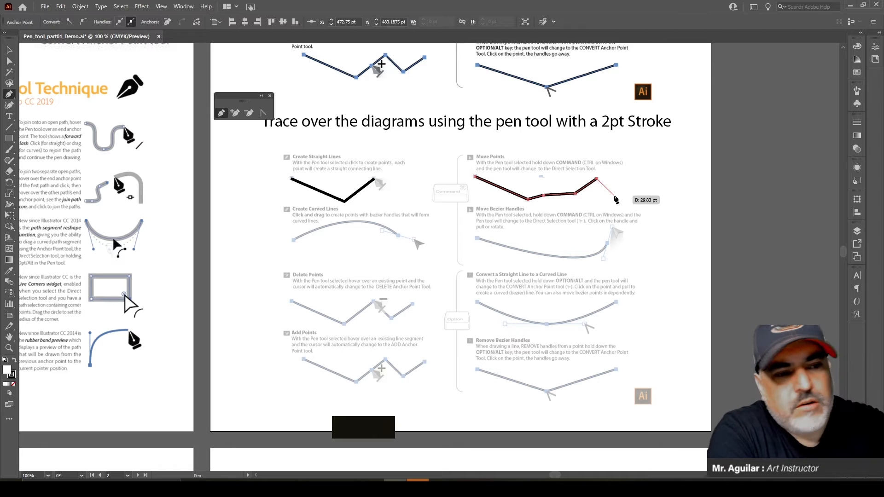
- Set the path's fill to None and make the stroke the active colour attribute
left_click(14, 385)
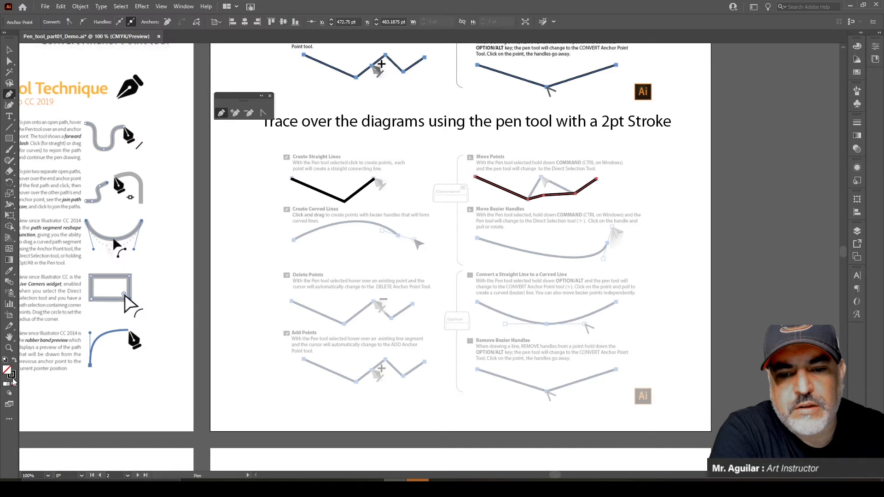
left_click(11, 375)
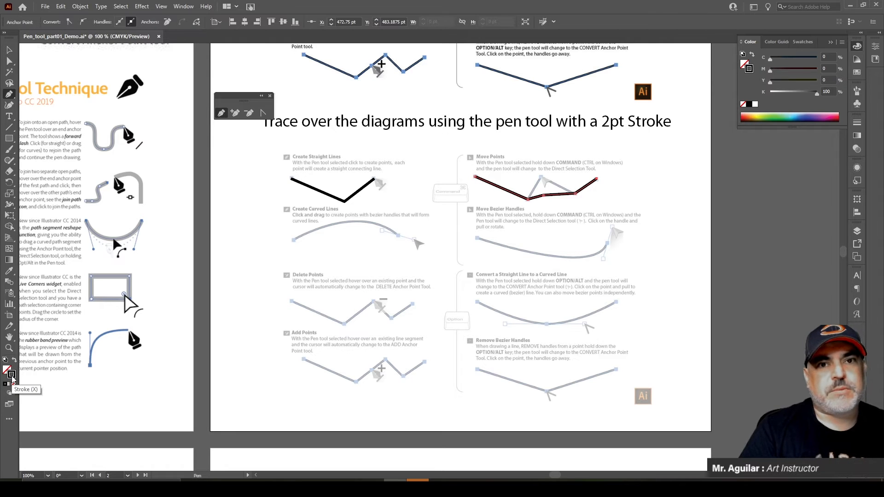
key("alt")
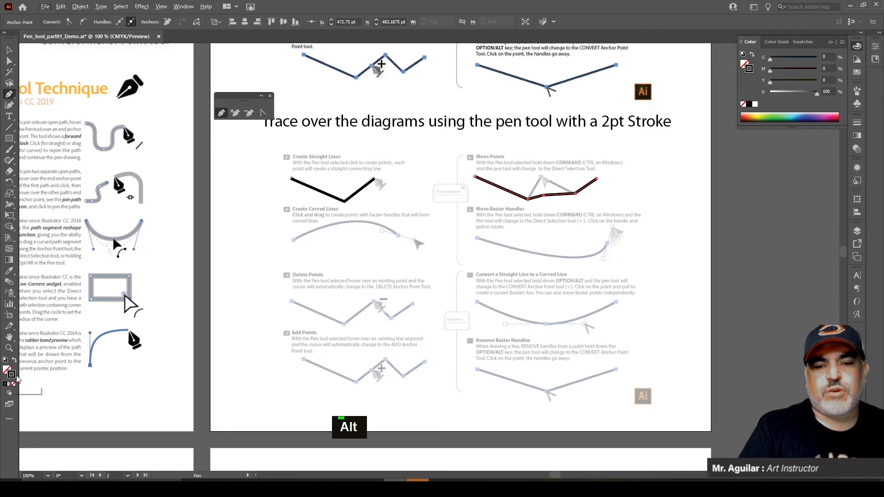
key("ctrl")
key("ctrl")
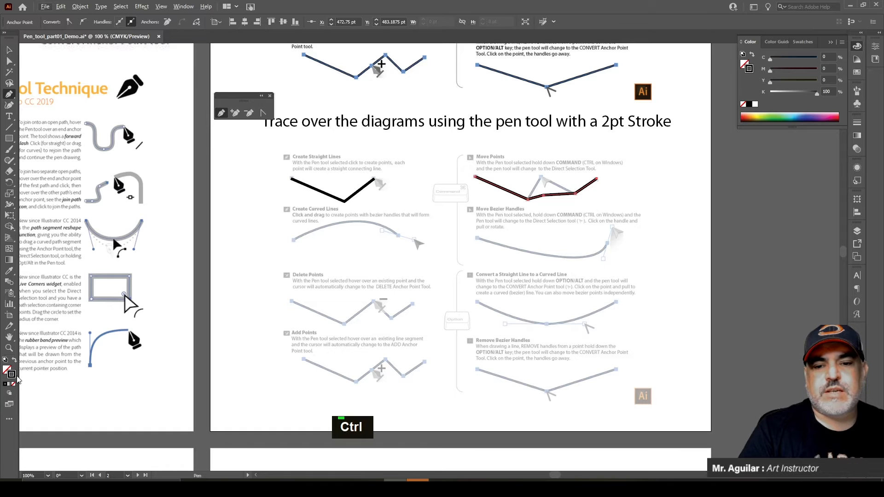
key("ctrl")
key("ctrl")
key("ctrl")
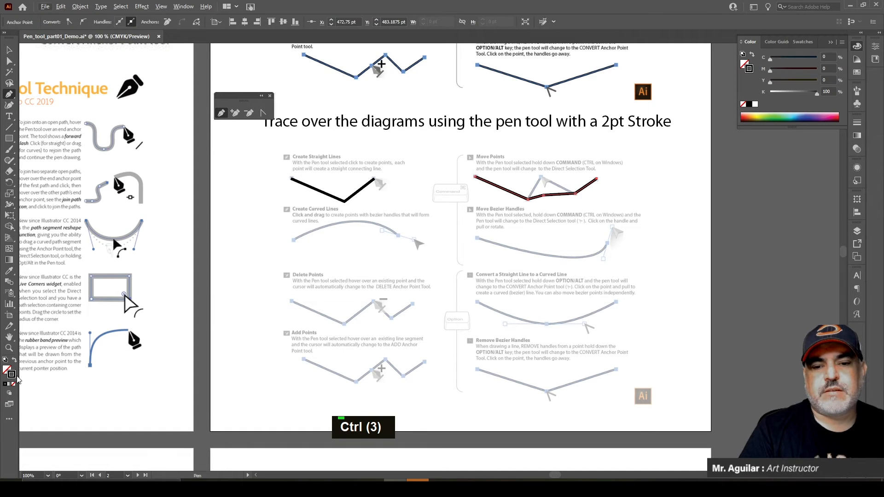
key("ctrl")
key("ctrl")
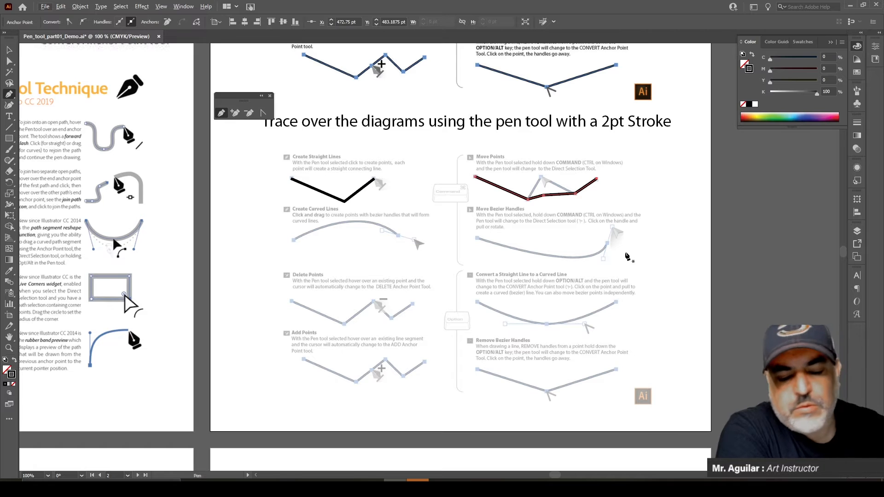
- Move the misplaced middle anchor of the Move Points path up to the diagram's peak with Direct Selection, and deselect
key("a")
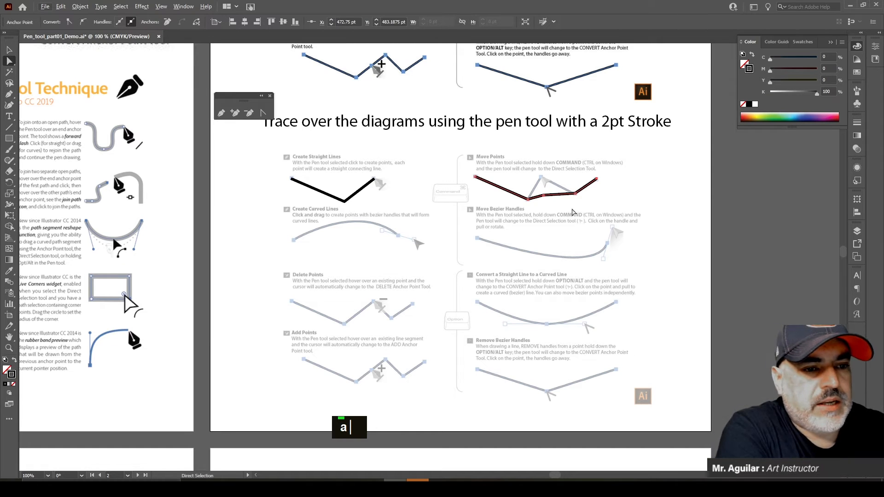
left_click_drag(544, 197, 542, 178)
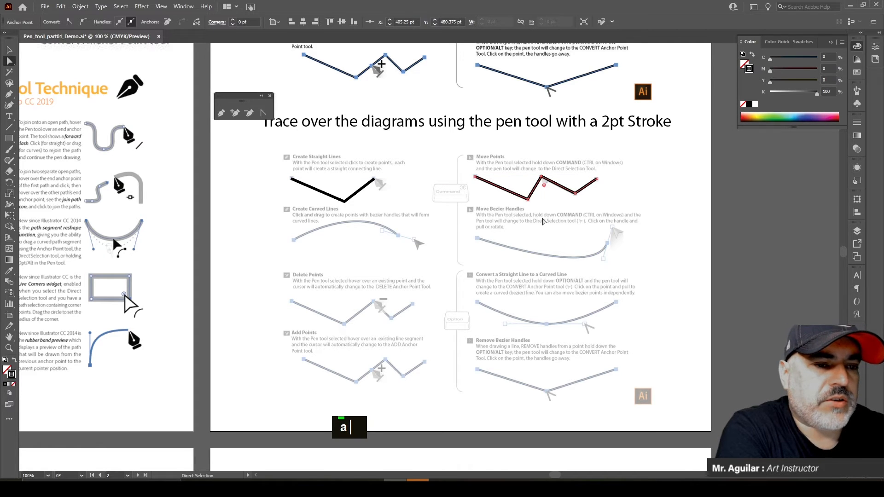
mouse_move(541, 180)
left_mouse_down()
mouse_move(550, 197)
mouse_move(541, 178)
left_mouse_up()
left_click(618, 244)
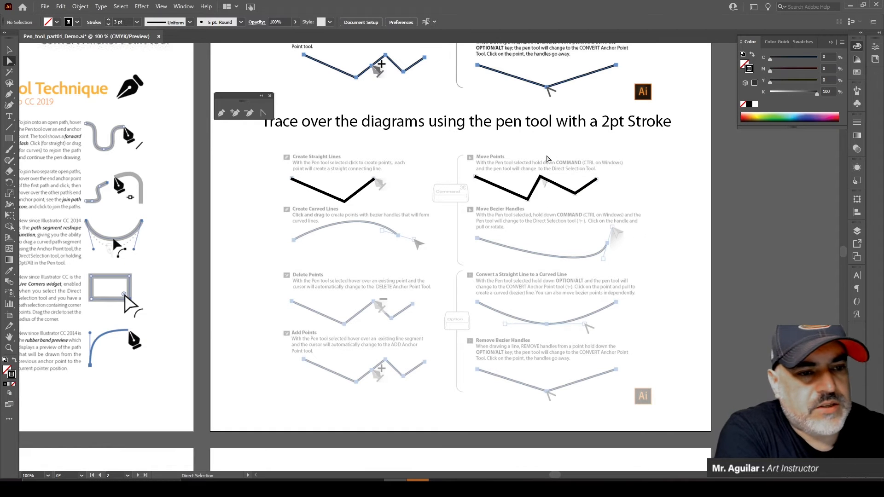
- Delete the whole traced path over the Move Points diagram
left_click_drag(547, 156, 597, 218)
key("Delete")
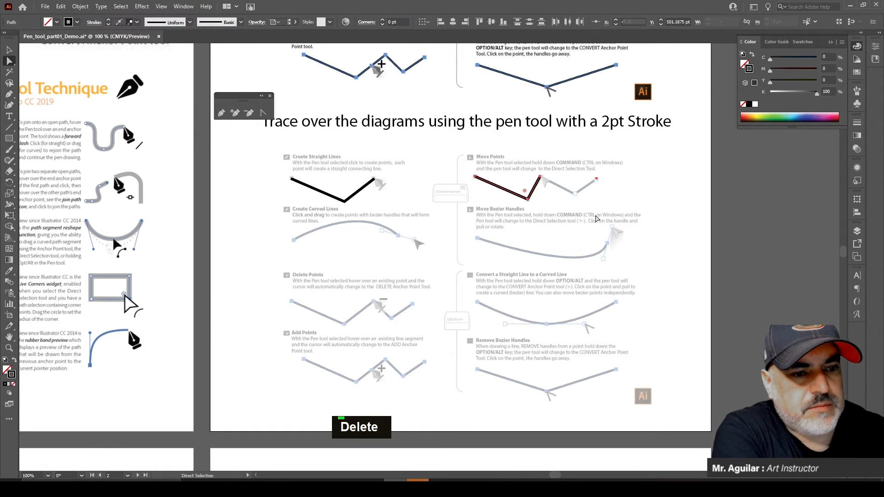
key("Delete")
key("Delete")
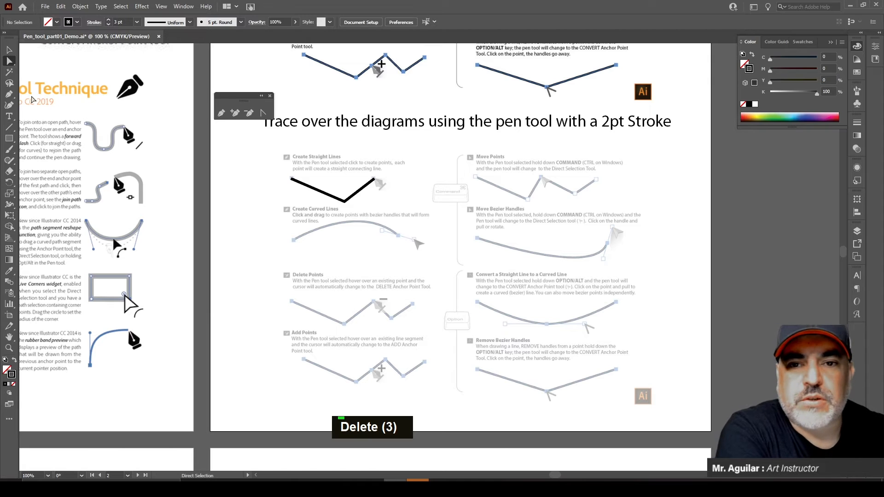
- Draw a five-point Pen path over the Move Points diagram with the middle anchor on a low line between its two valleys
left_click(221, 113)
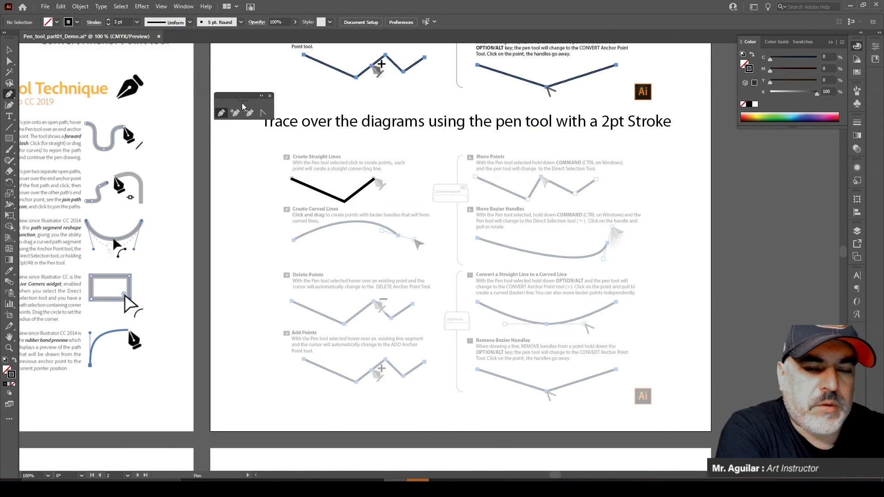
left_click(475, 177)
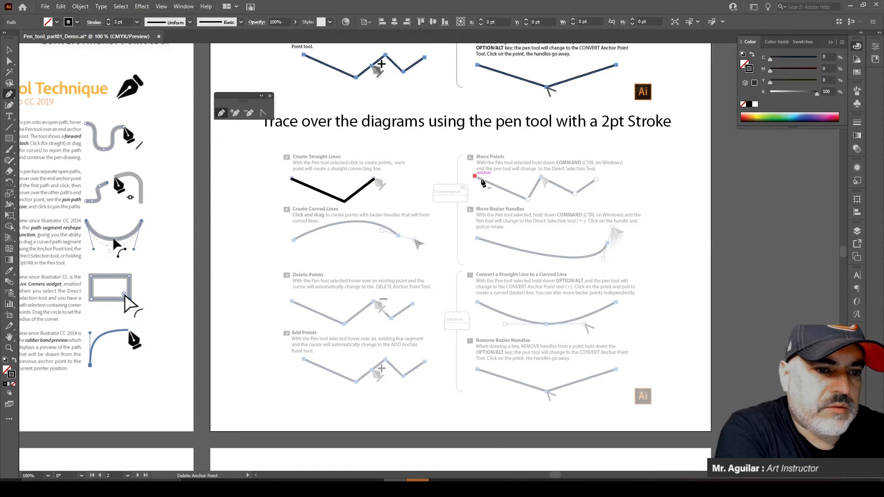
left_click(527, 199)
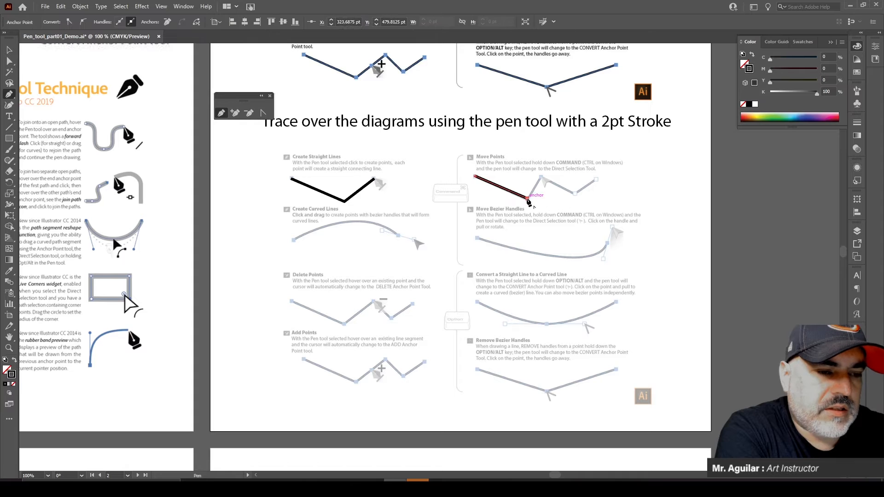
left_click(550, 197)
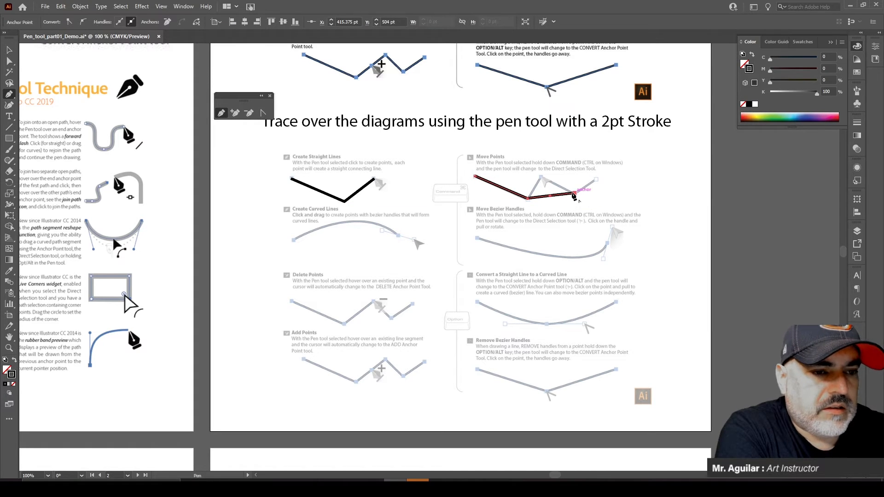
left_click(574, 193)
left_click(598, 179)
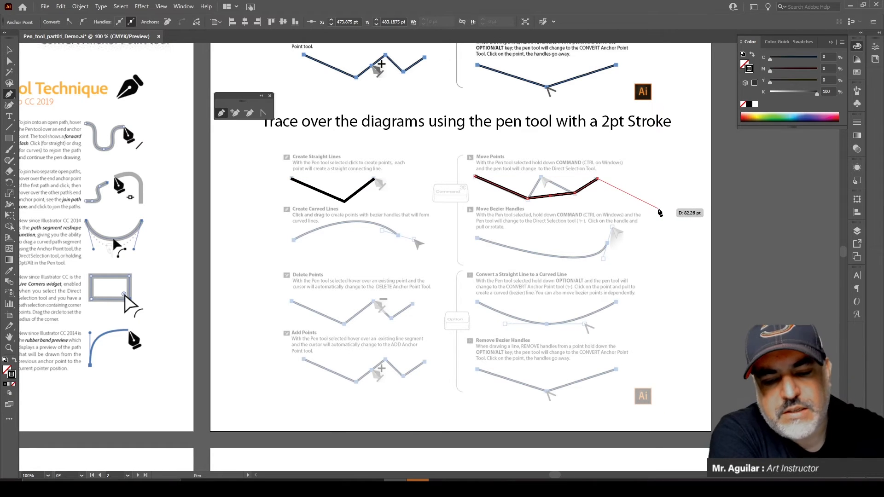
key("Escape")
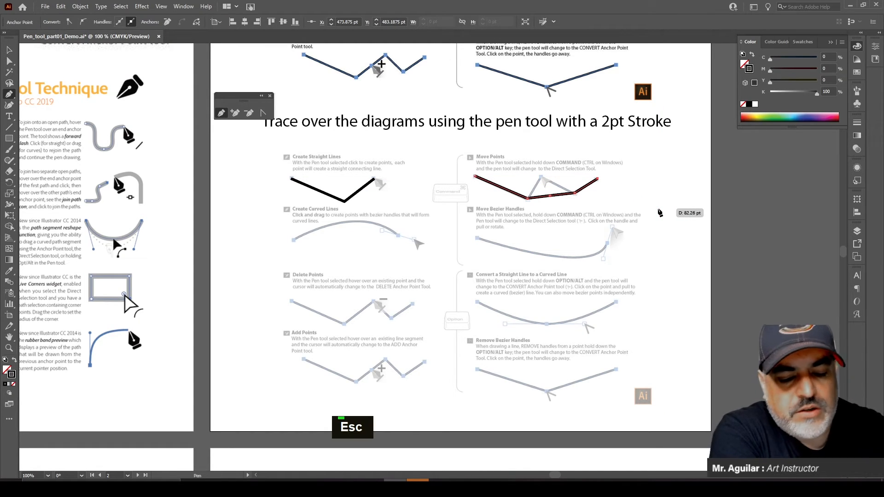
- Move the path's low middle anchor onto the Move Points diagram's peak with Direct Selection, and deselect the path
key("a")
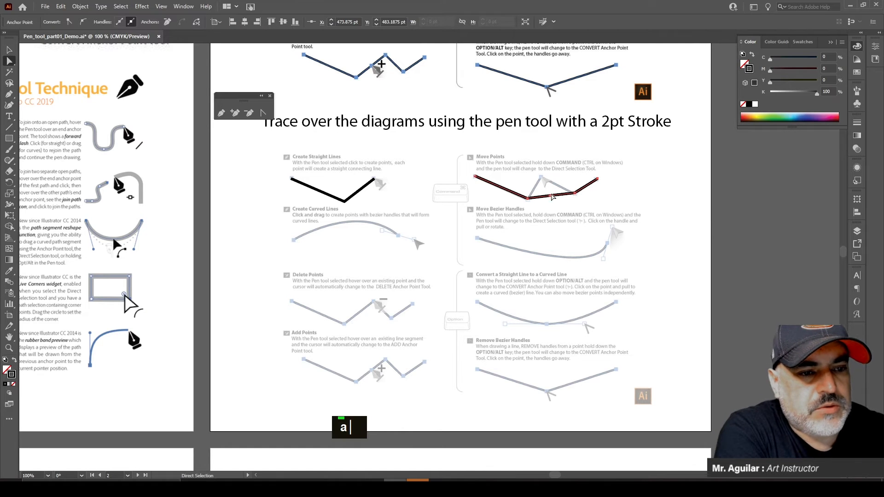
left_click_drag(552, 196, 541, 176)
left_click(553, 212)
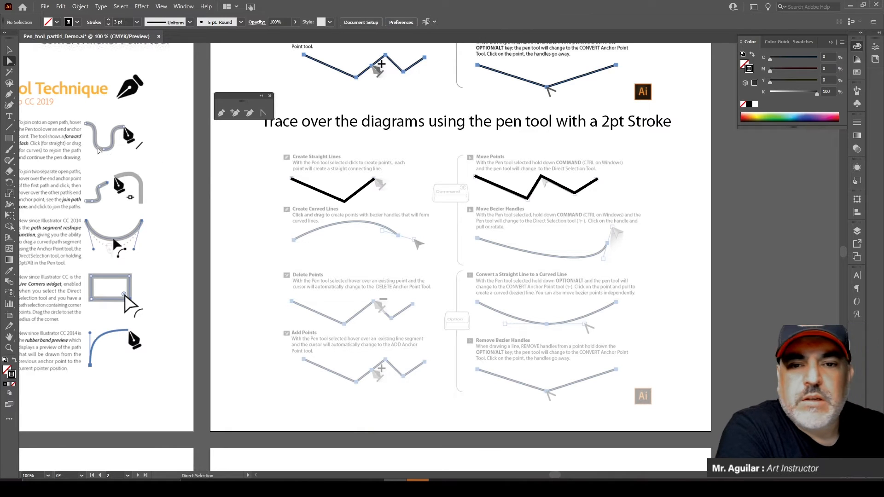
- Draw a two-point curved Pen path between the ends of the Create Curved Lines arc, pulling out handles, and end the path
left_click(10, 95)
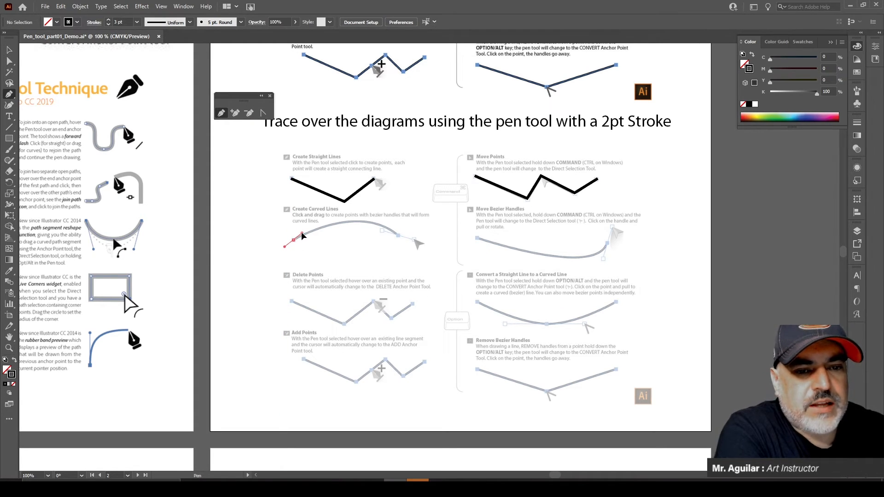
mouse_move(301, 231)
left_mouse_down()
mouse_move(435, 105)
mouse_move(349, 182)
mouse_move(316, 232)
mouse_move(300, 233)
left_mouse_up()
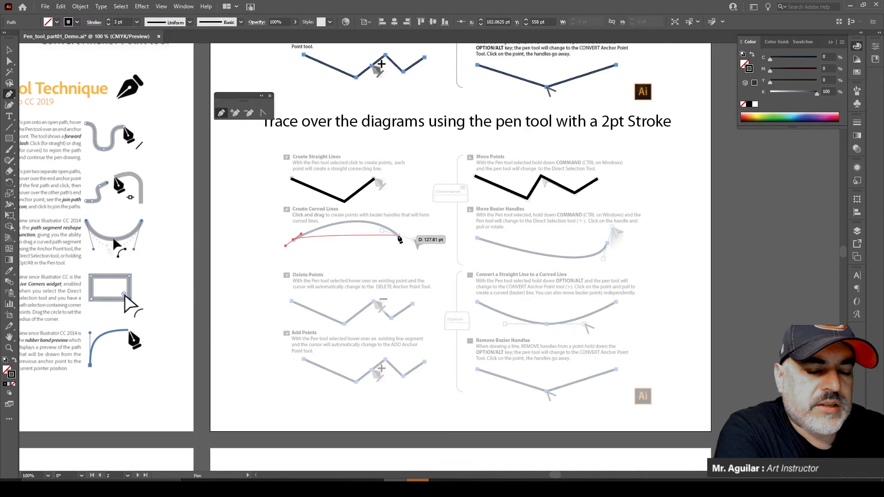
left_click_drag(398, 236, 418, 247)
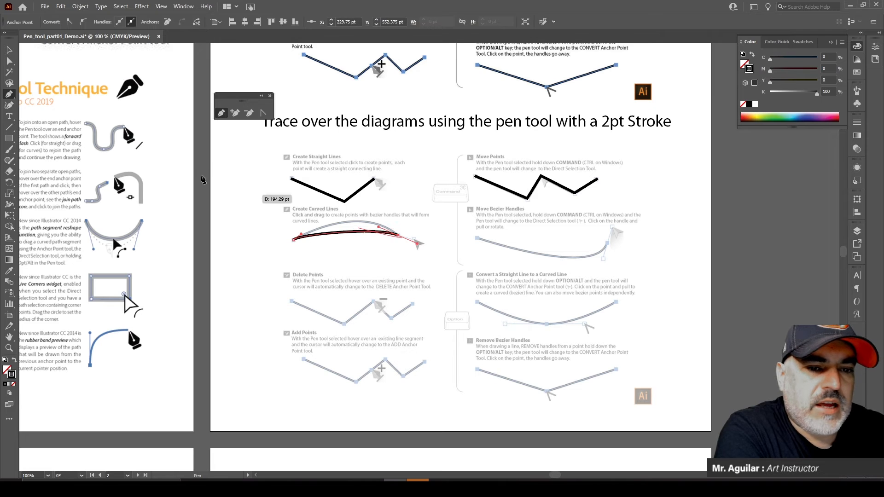
key("Escape")
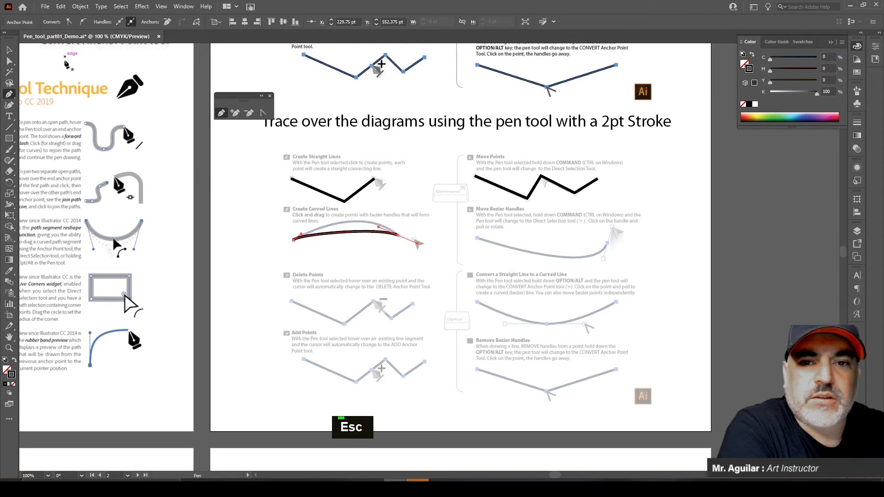
- Adjust both bezier handles with Direct Selection so the curve matches the Create Curved Lines arc, and deselect it
left_click(9, 61)
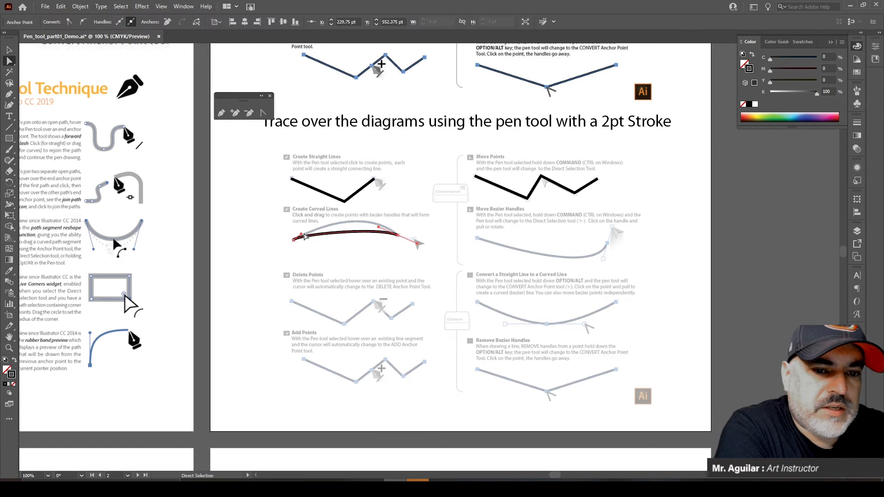
left_click_drag(301, 235, 318, 222)
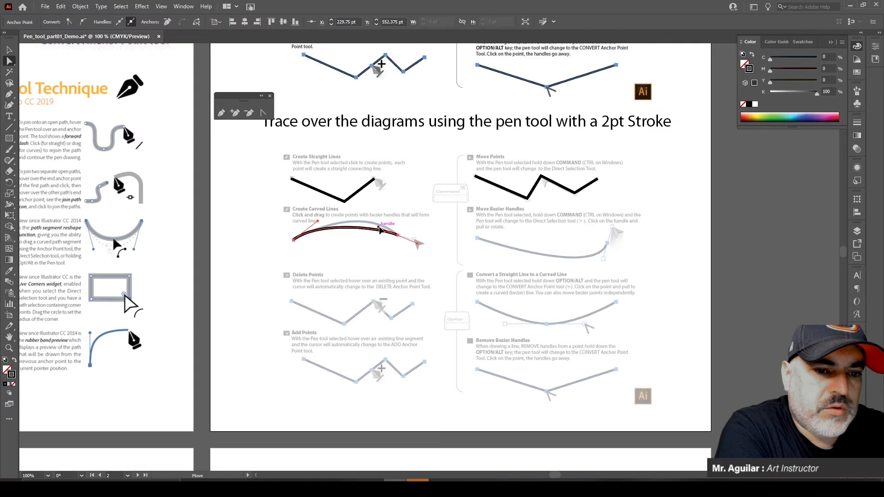
left_click_drag(380, 230, 382, 214)
left_click(435, 348)
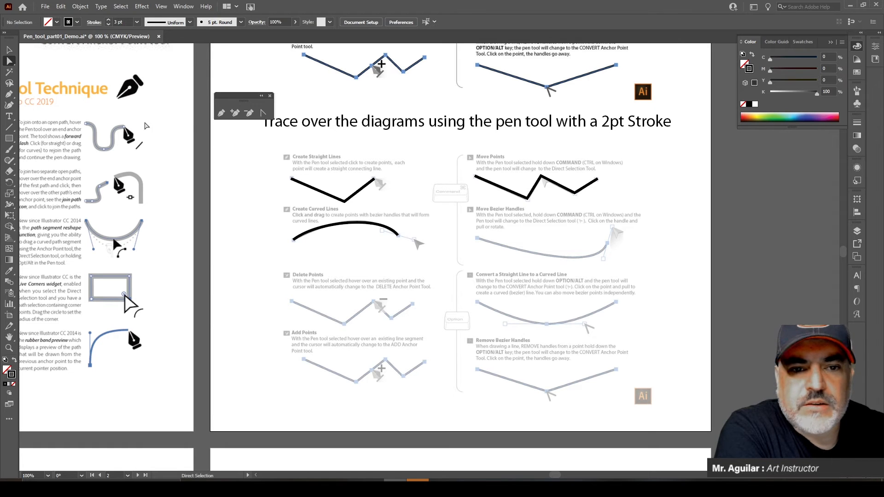
left_click(221, 112)
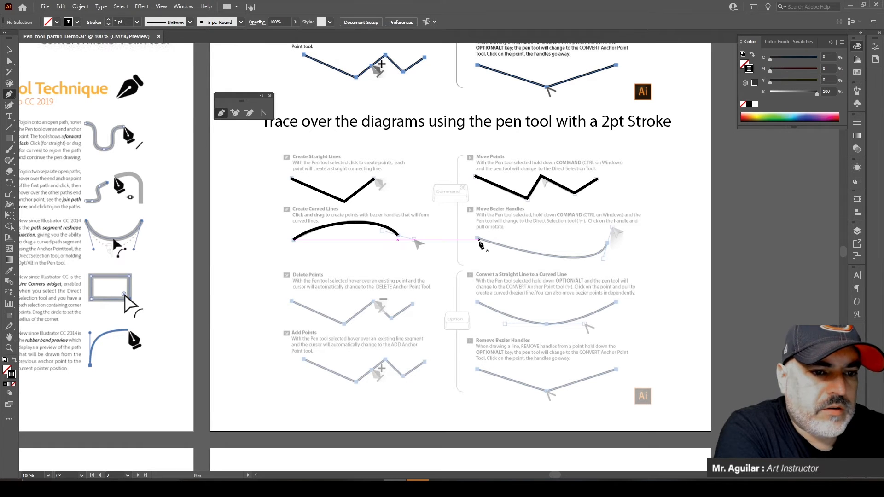
left_click_drag(477, 239, 482, 240)
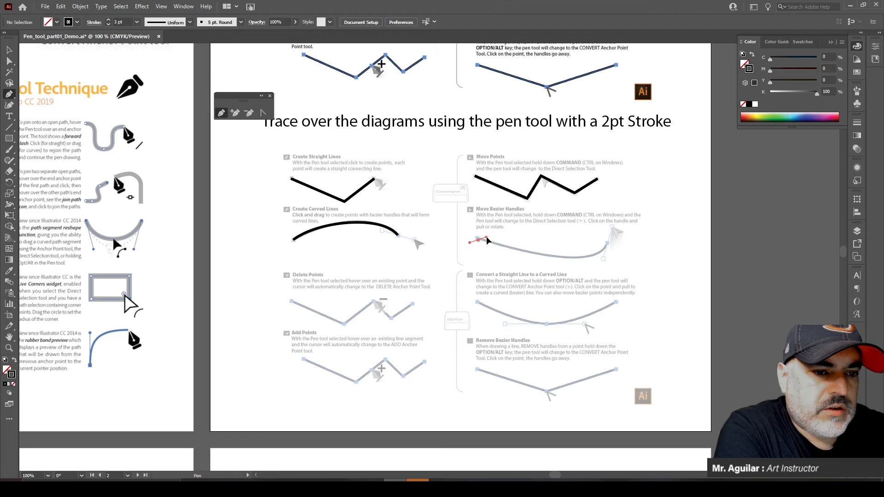
key("ctrl+z")
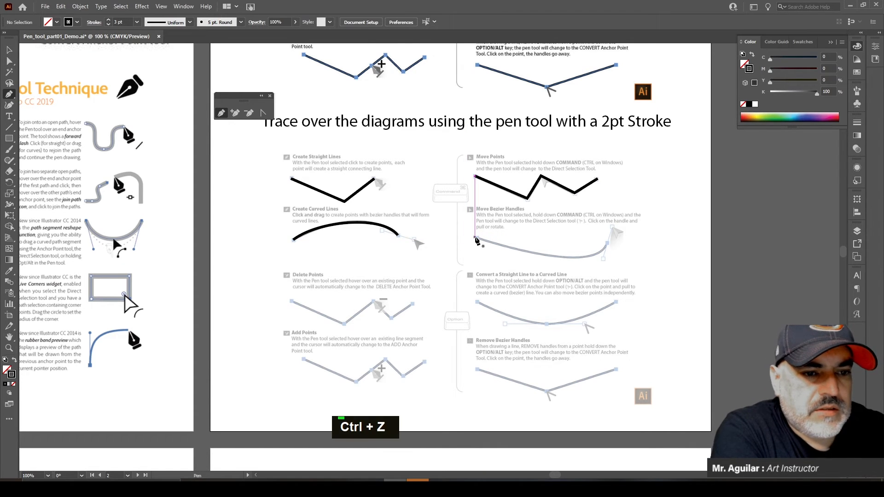
- Draw a two-point curved Pen path between the ends of the Move Bezier Handles curve, pulling out handles at both anchors, and end the path
left_click(477, 240)
left_click_drag(486, 239, 489, 240)
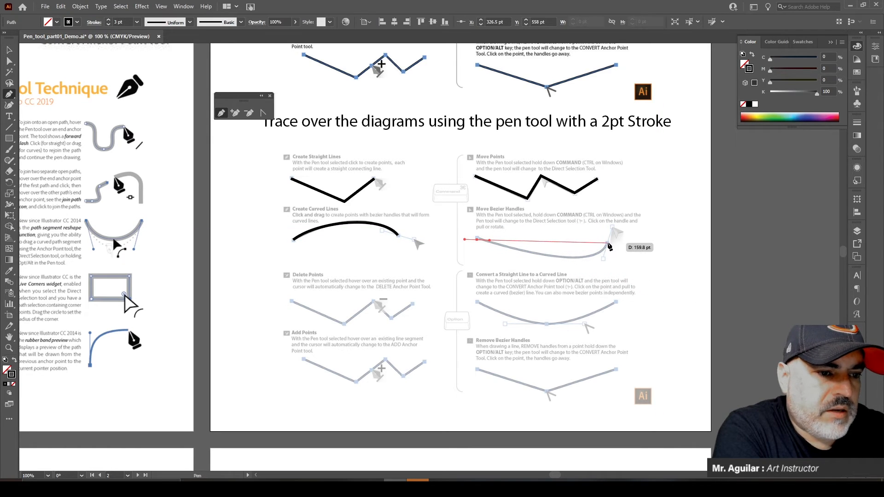
left_click_drag(607, 242, 612, 216)
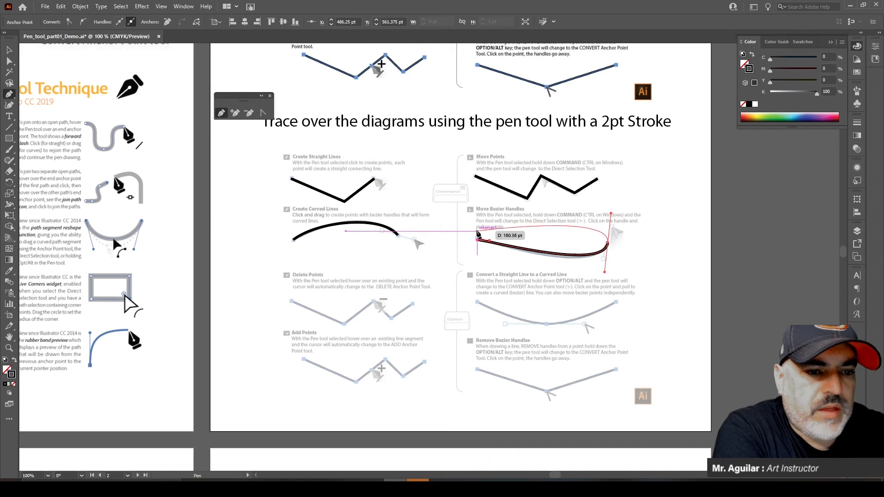
key("Escape")
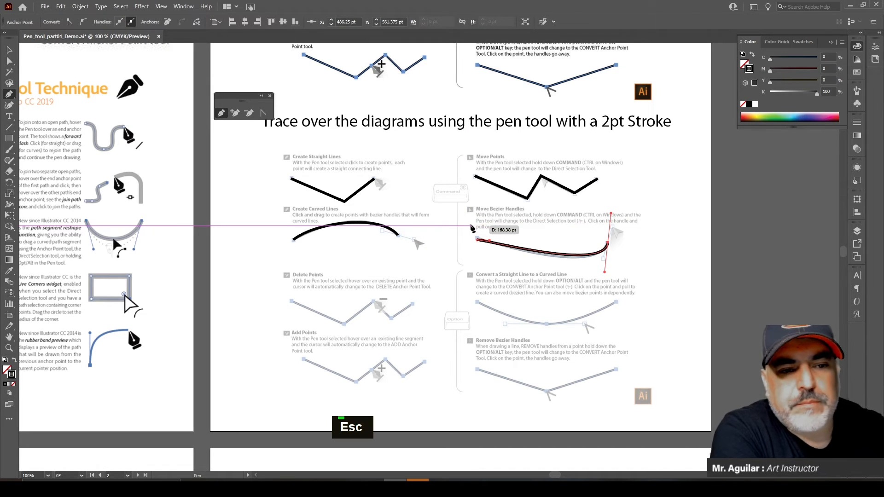
- Adjust the bezier handles at both ends with Direct Selection so the path matches the Move Bezier Handles curve, and deselect it
left_click(9, 61)
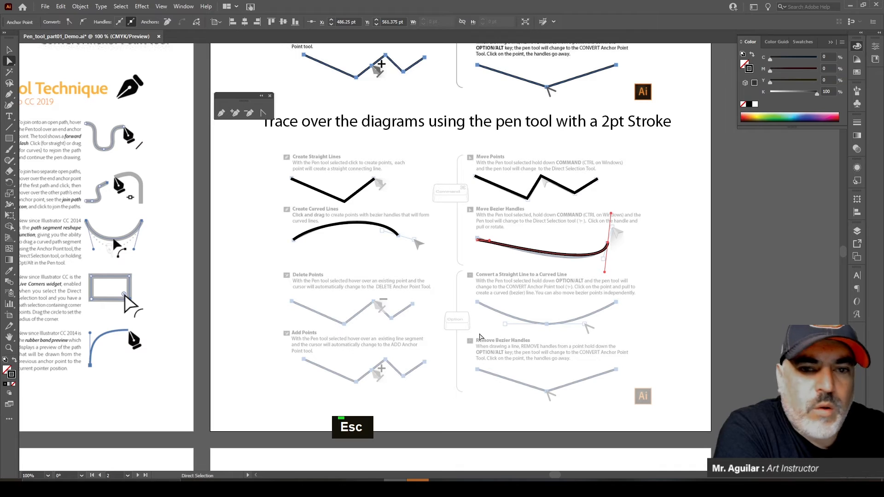
left_click(477, 240)
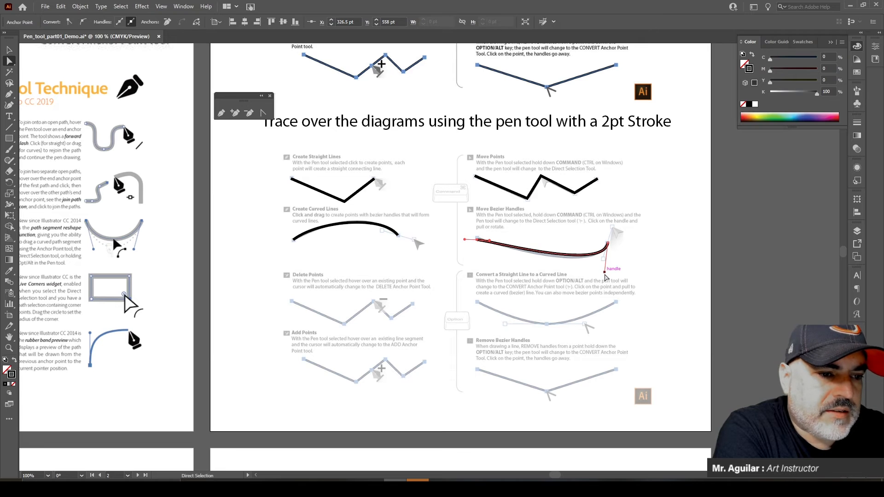
left_click_drag(605, 273, 594, 276)
left_click_drag(489, 243, 479, 239)
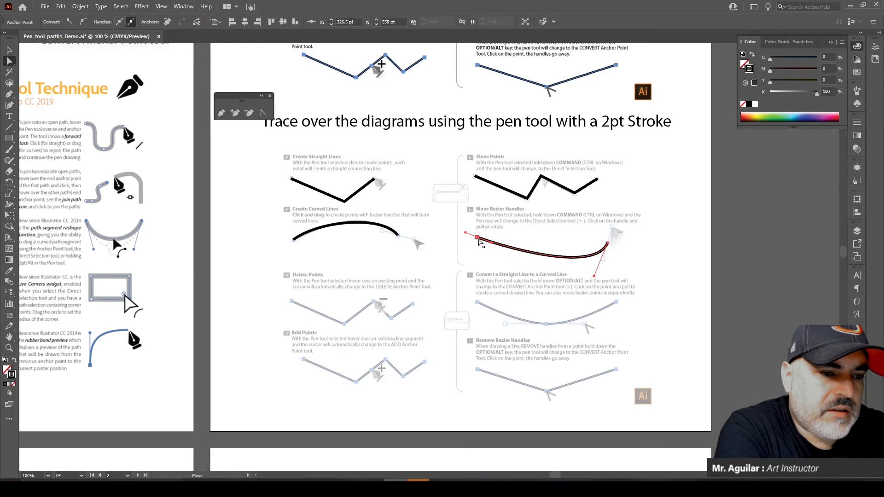
left_click(454, 215)
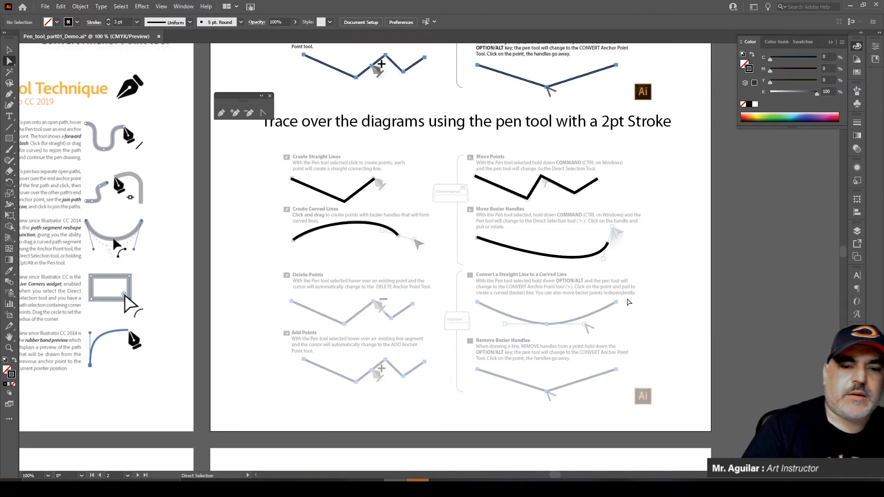
- Check the traced paths on their own by temporarily hiding the Graphics layer and briefly showing the grid
scroll(630, 305, "up", 5)
scroll(524, 316, "down", 5)
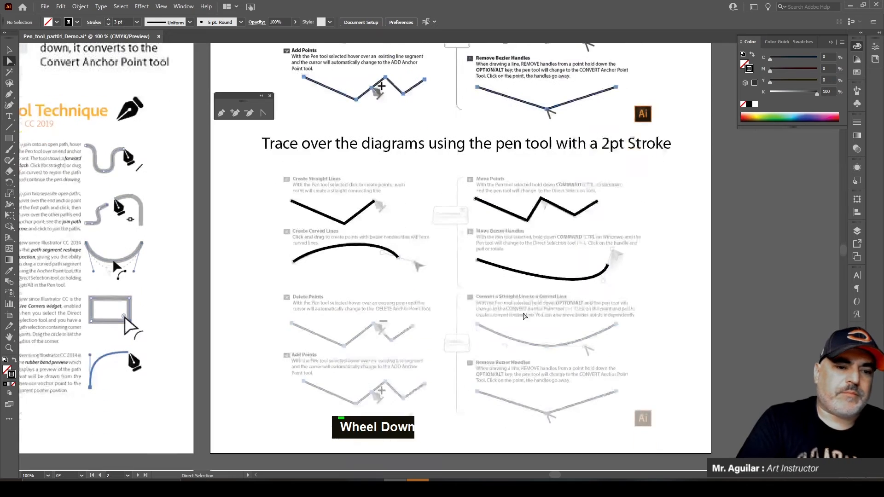
scroll(524, 315, "down", 2)
scroll(527, 335, "up", 4)
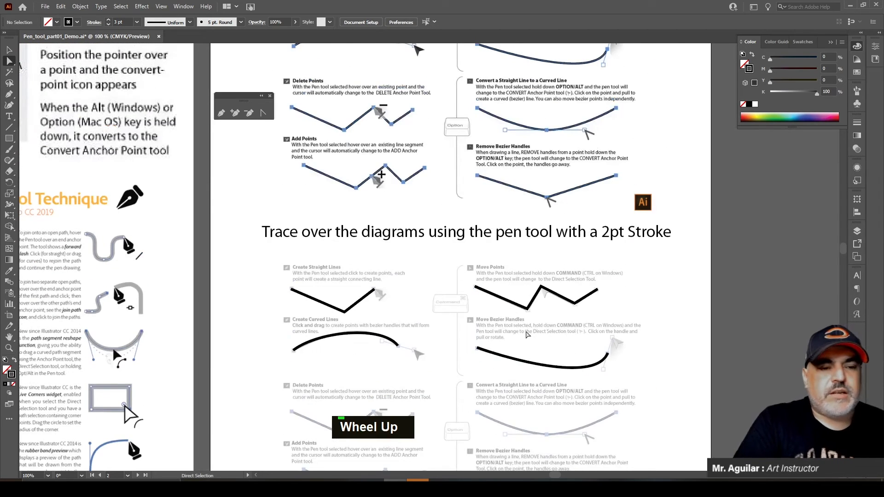
key("shift+apostrophe")
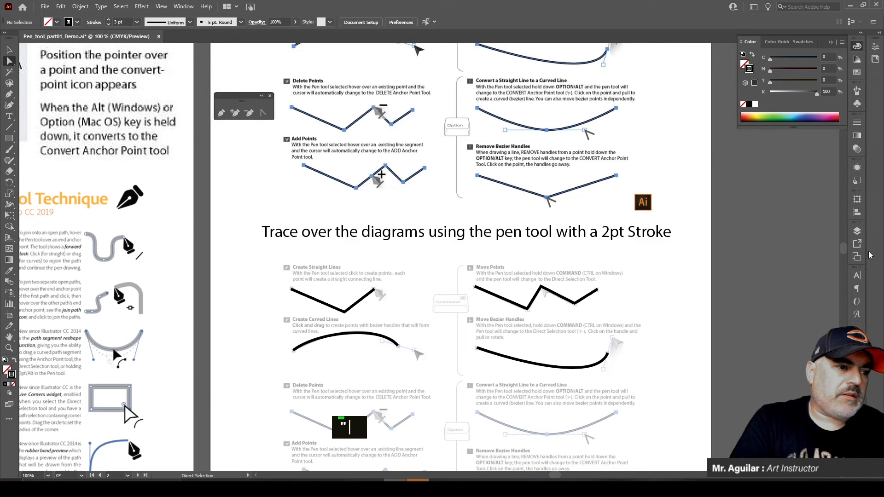
left_click(857, 230)
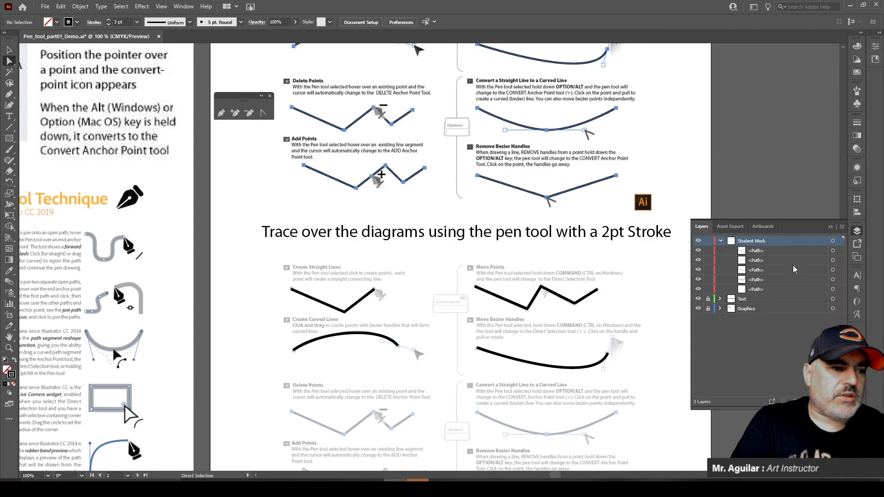
left_click(699, 309)
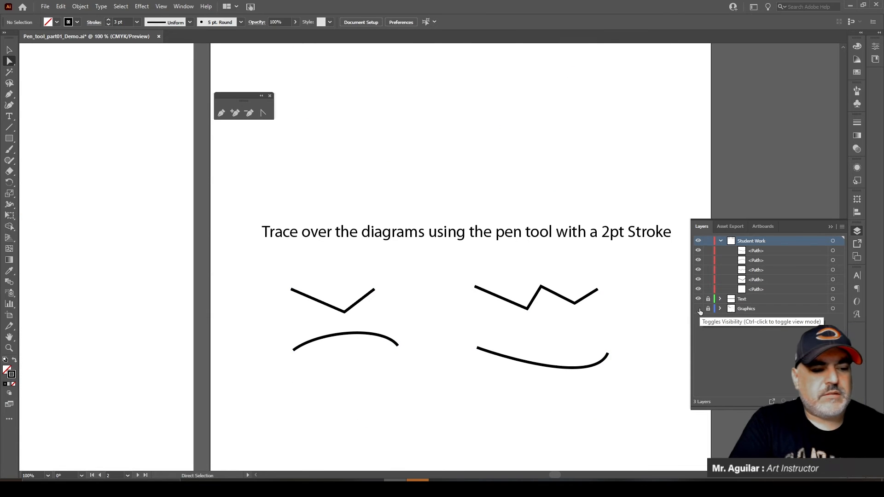
key("ctrl+apostrophe")
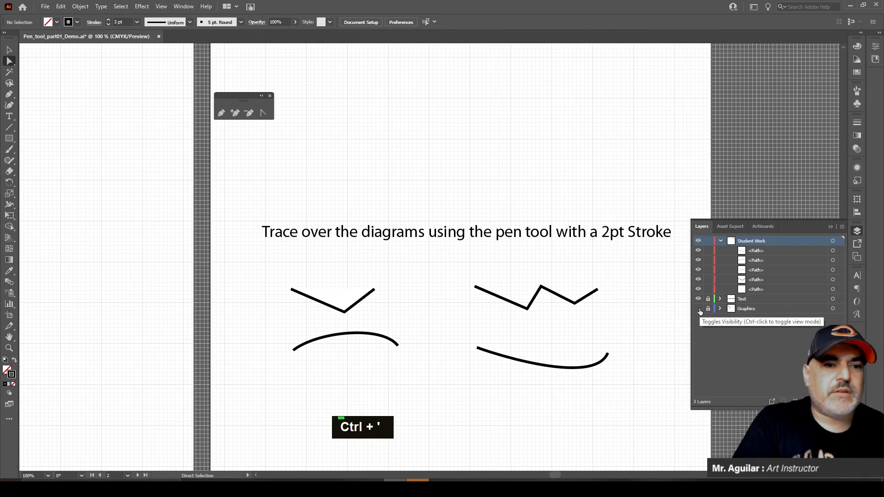
key("ctrl+apostrophe")
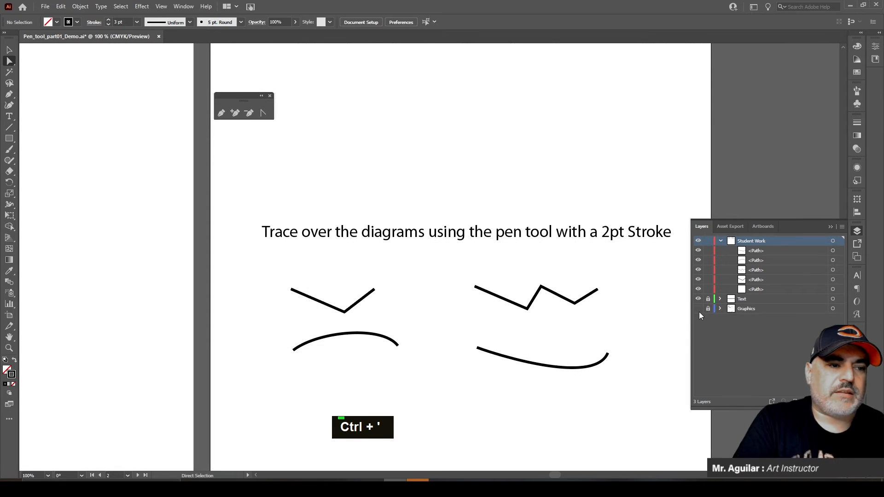
left_click(697, 309)
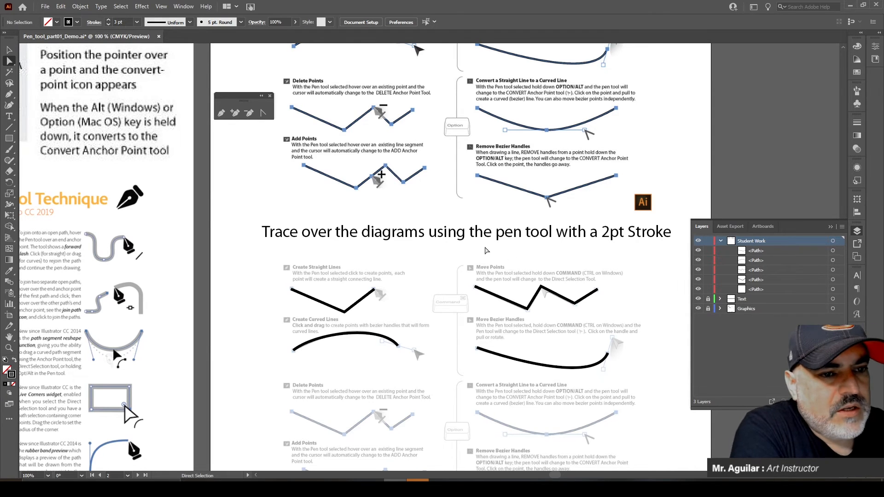
- Draw a five-point straight Pen path over all corners of the Delete Points zigzag diagram, and end the path
scroll(479, 264, "down", 1)
scroll(479, 265, "down", 2)
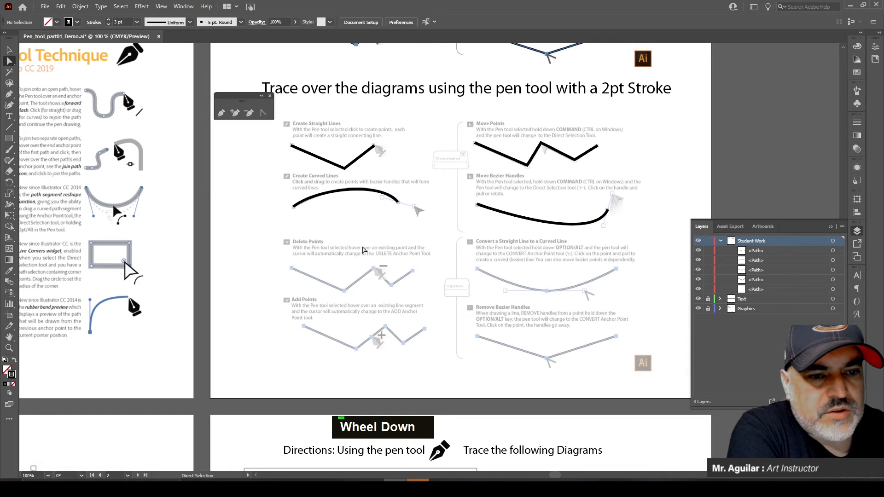
scroll(554, 261, "down", 1)
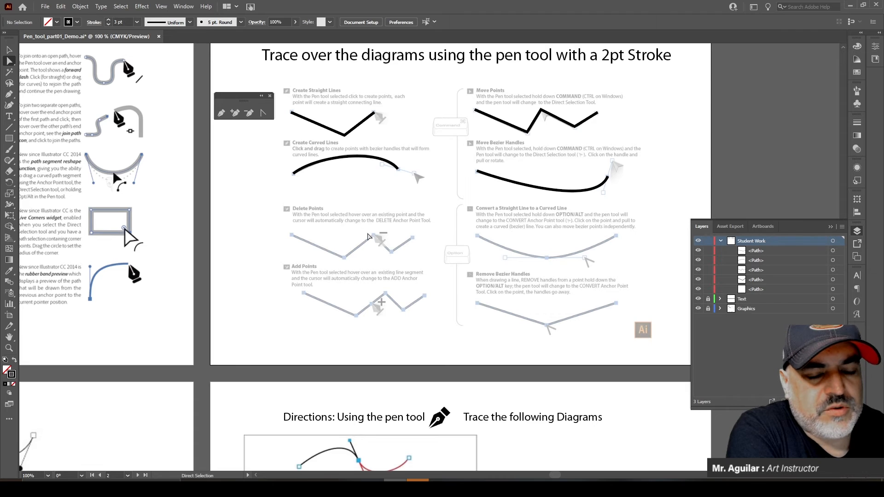
left_click(221, 113)
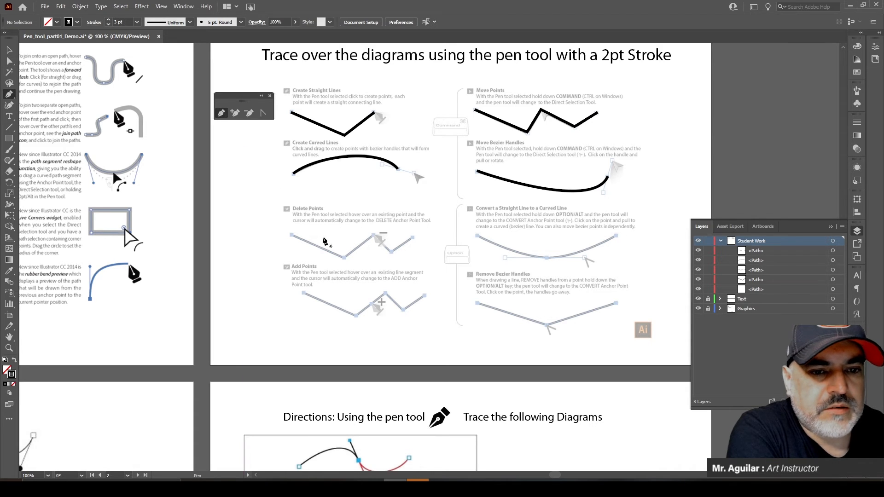
left_click(292, 235)
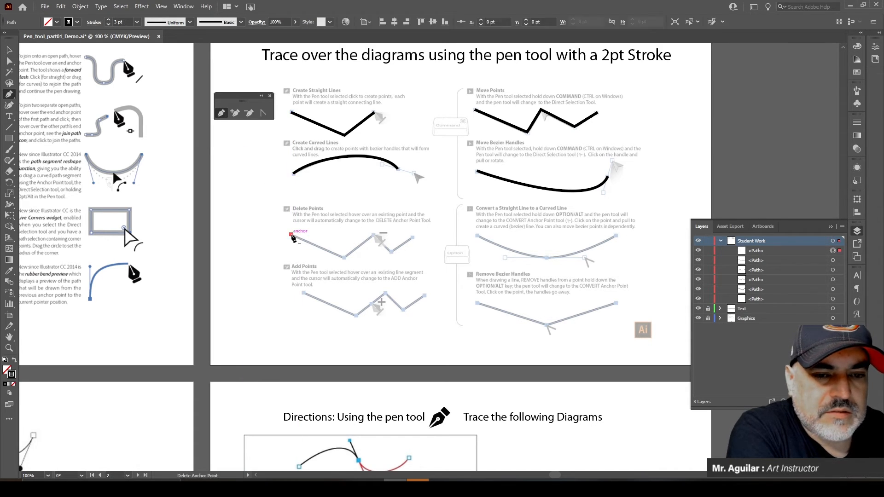
left_click(344, 257)
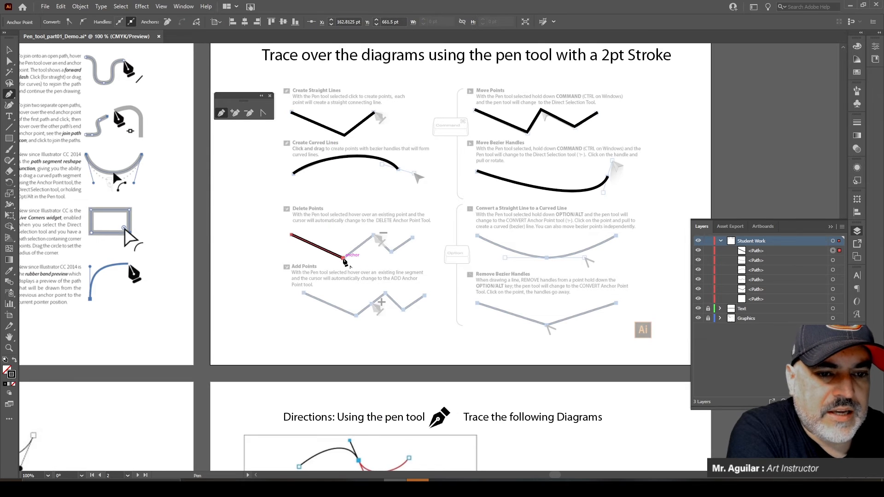
left_click(375, 235)
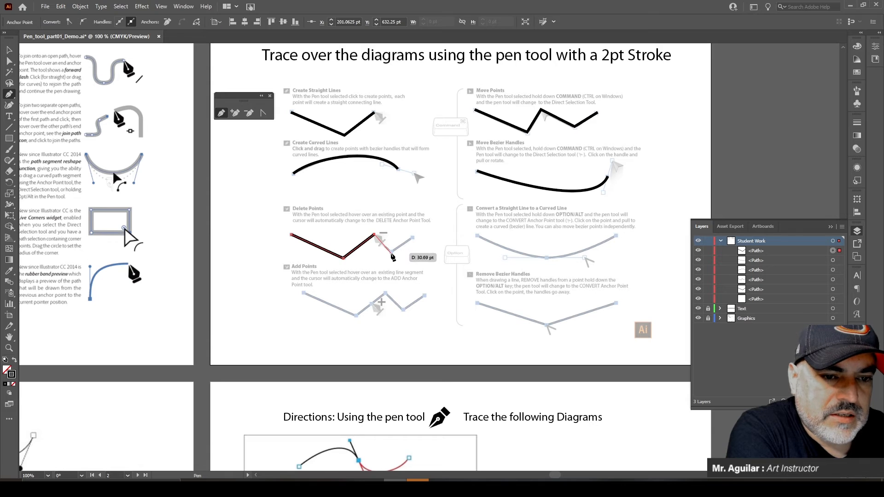
left_click(391, 252)
left_click(413, 237)
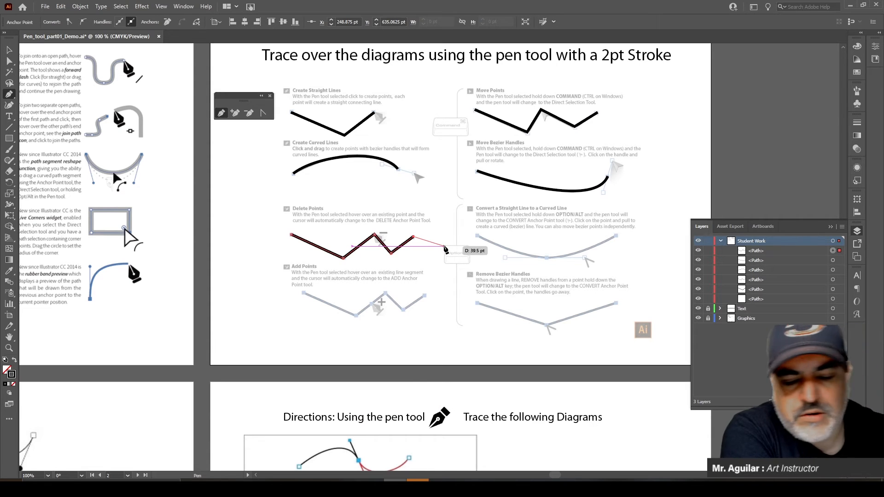
key("Escape")
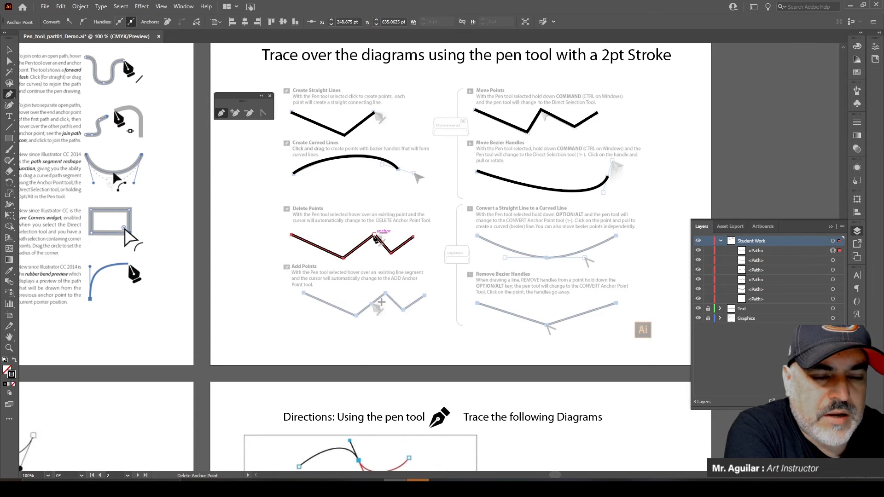
- Delete the middle peak anchor from the Delete Points path with the Pen tool
key("ctrl")
key("ctrl")
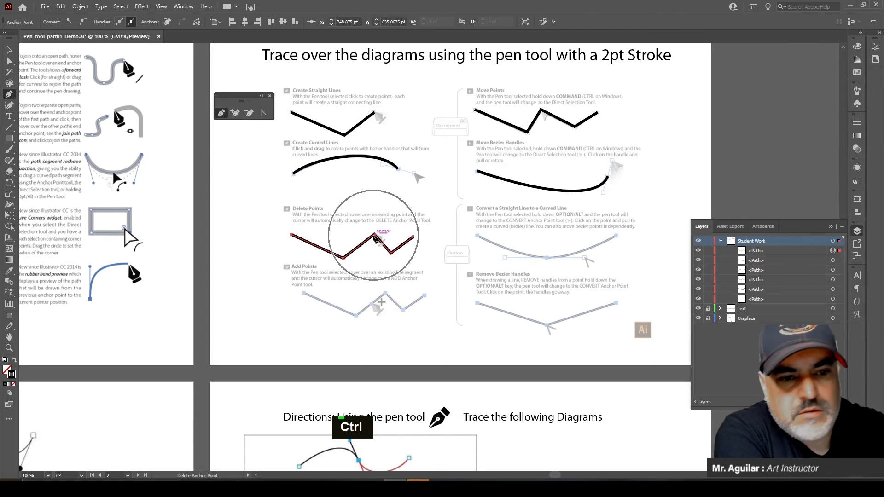
key("ctrl")
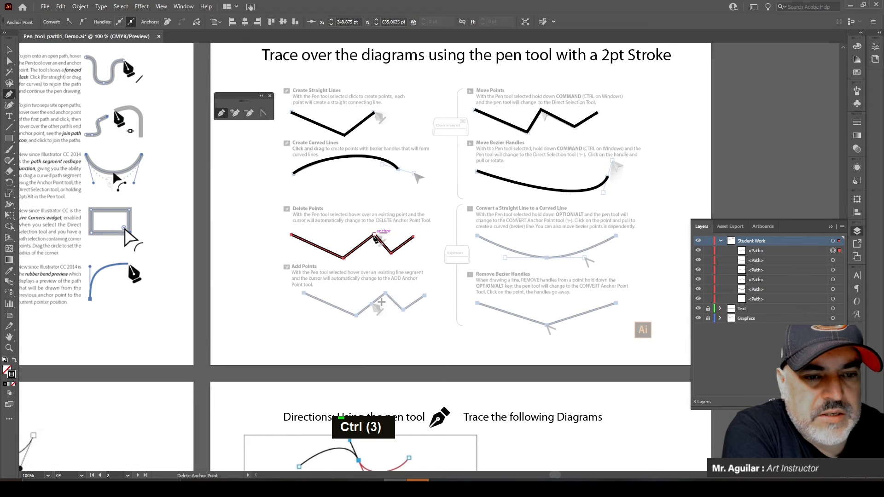
left_click(374, 236)
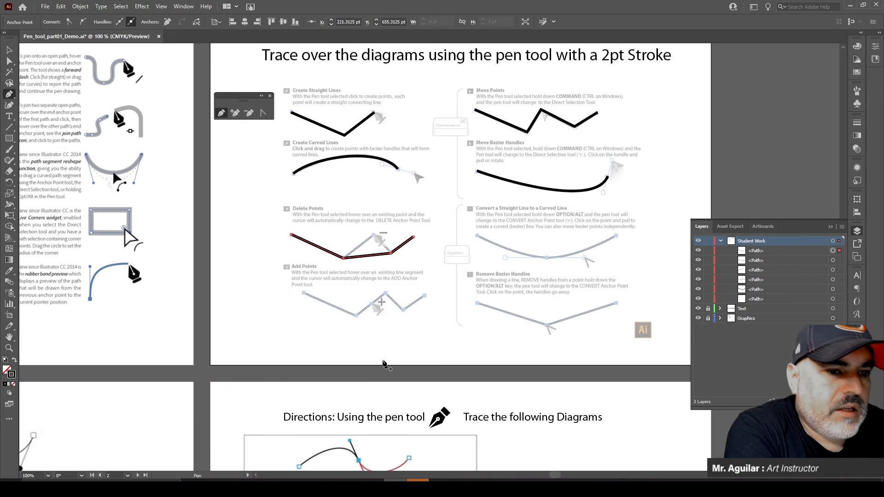
- Draw a three-point straight Pen path through the ends and lowest point of the Convert a Straight Line to a Curved Line diagram, and end it
left_click(478, 236)
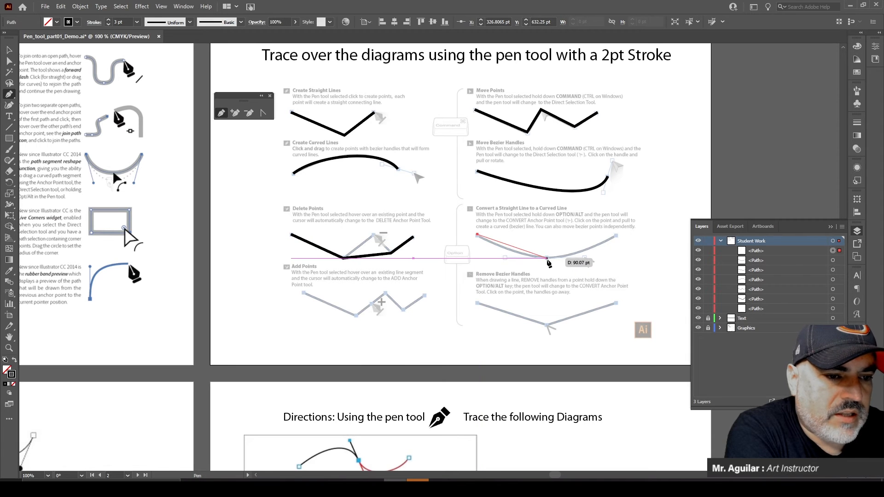
left_click(547, 259)
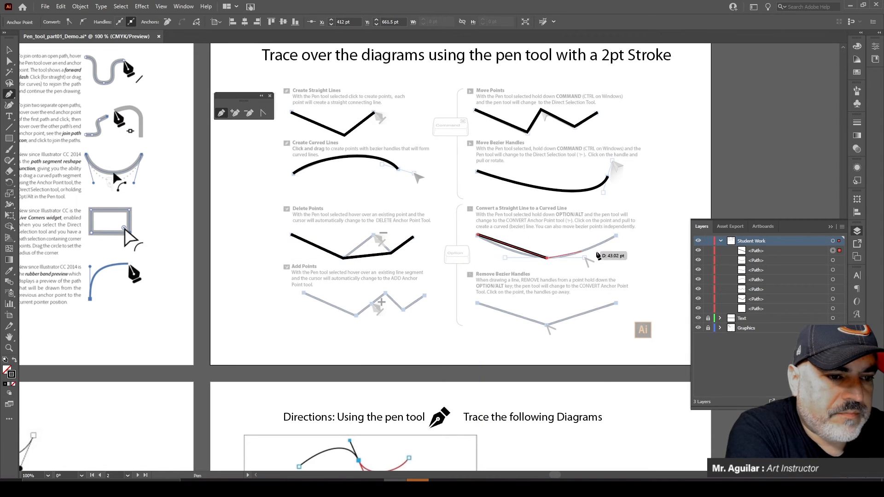
left_click(616, 235)
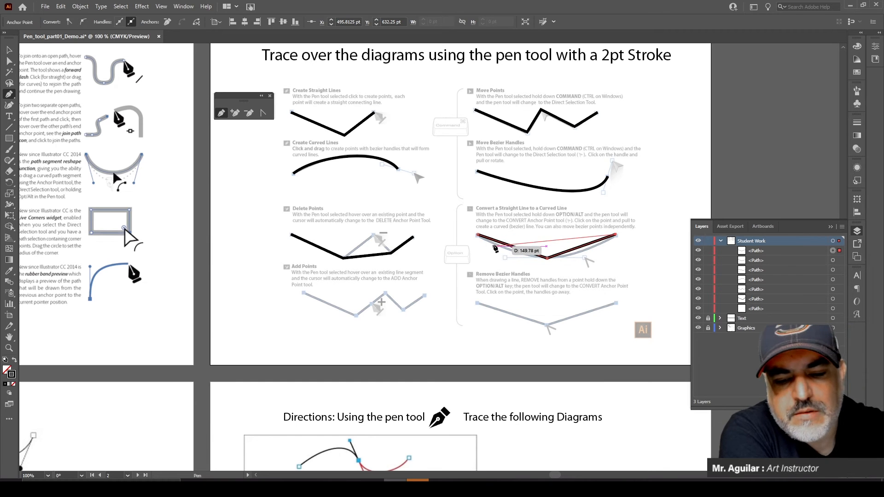
key("Escape")
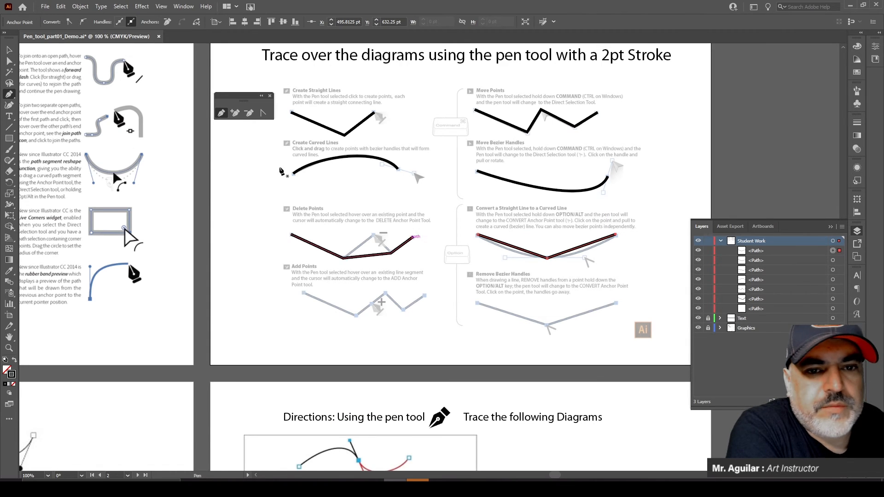
left_click(263, 114)
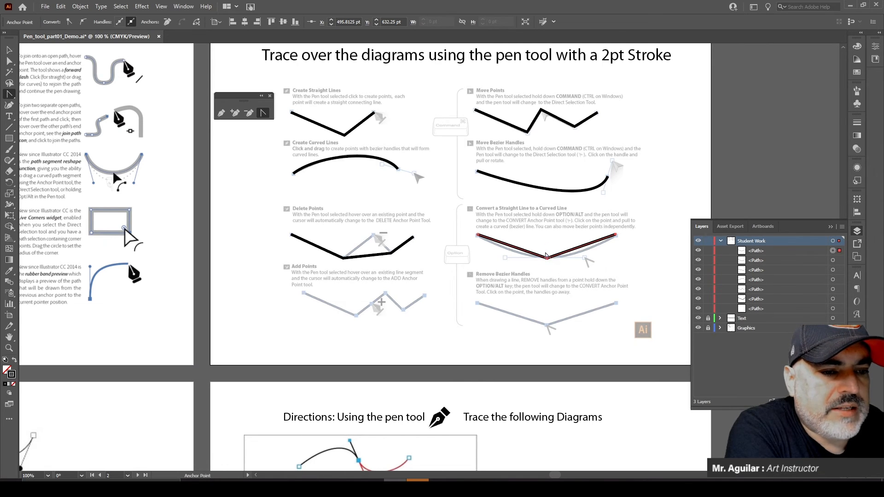
left_click_drag(546, 258, 578, 259)
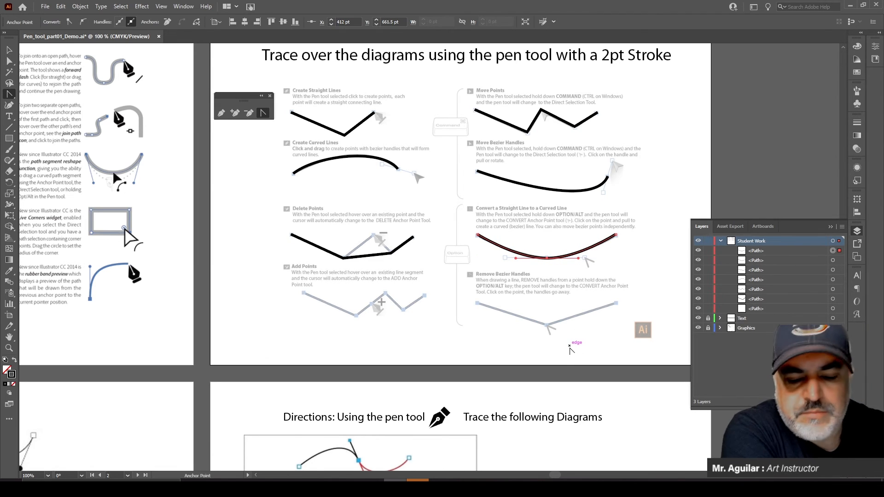
key("ctrl+z")
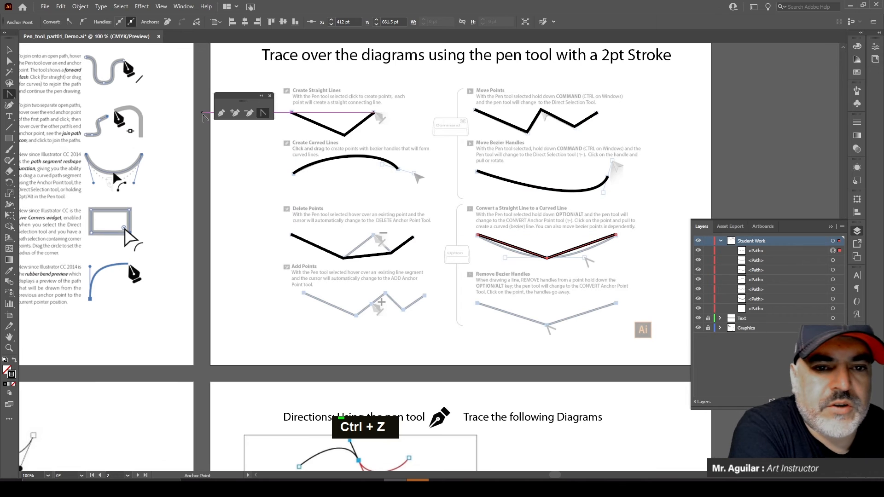
- Convert the V-shaped path's middle anchor to a smooth point with the Anchor Point tool, pulling its handles horizontally to the diagram's handle end
left_click(266, 115)
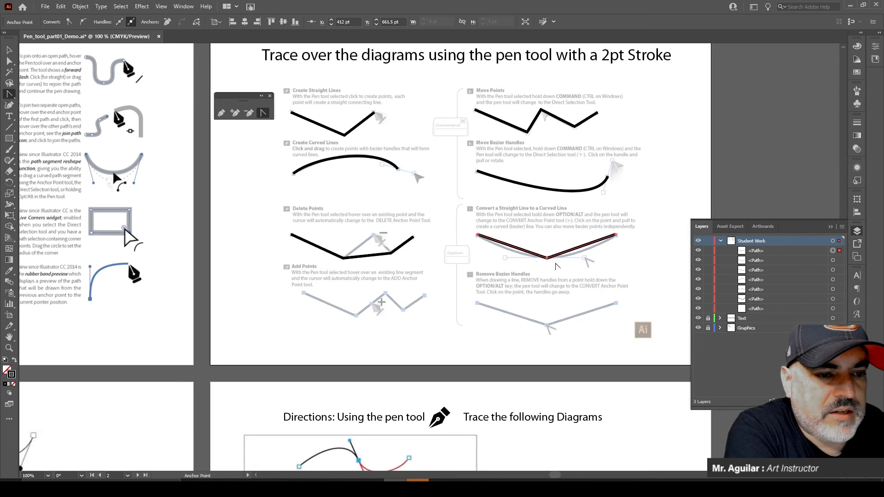
left_click_drag(547, 259, 585, 259)
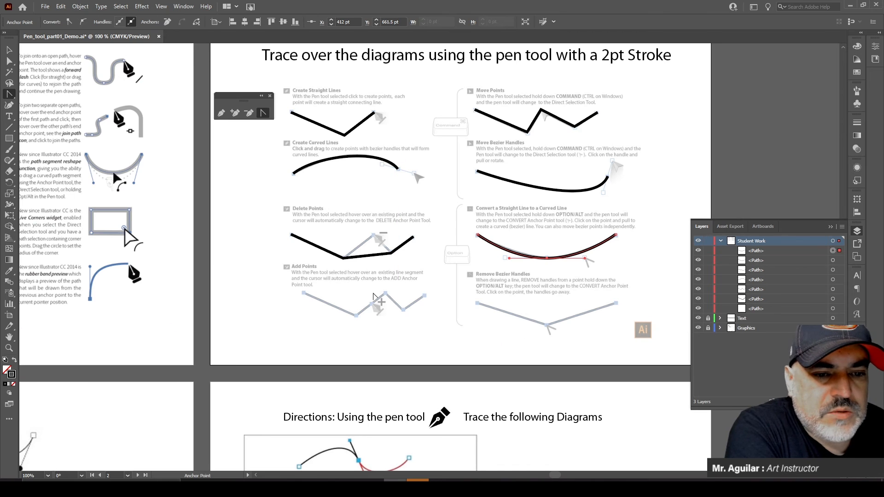
- Draw a five-point straight Pen path over all corners of the Add Points zigzag diagram, and end the path
left_click(220, 114)
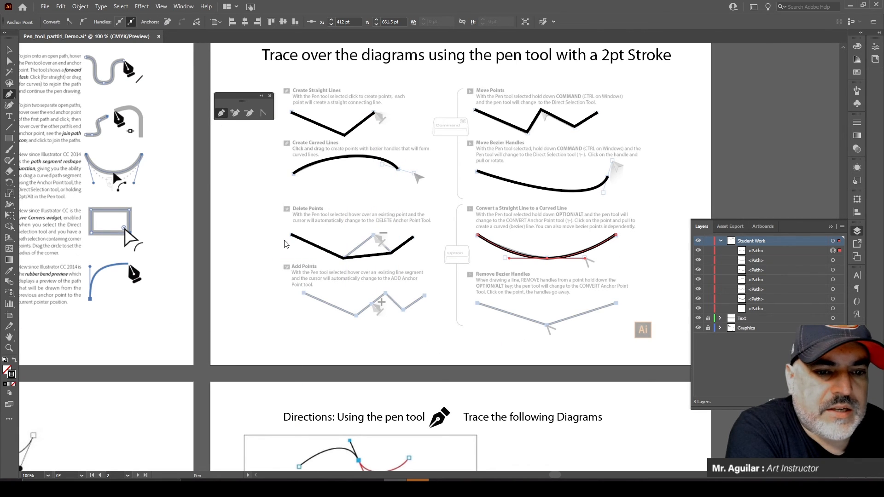
left_click(302, 291)
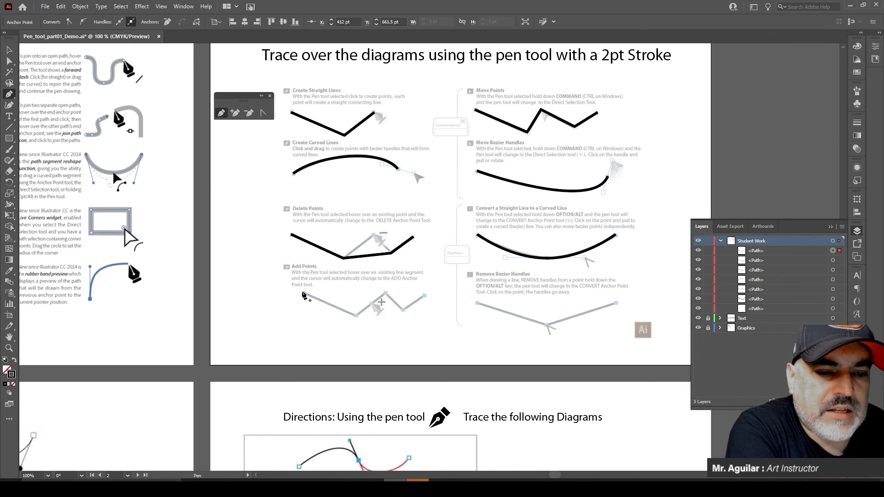
left_click(355, 317)
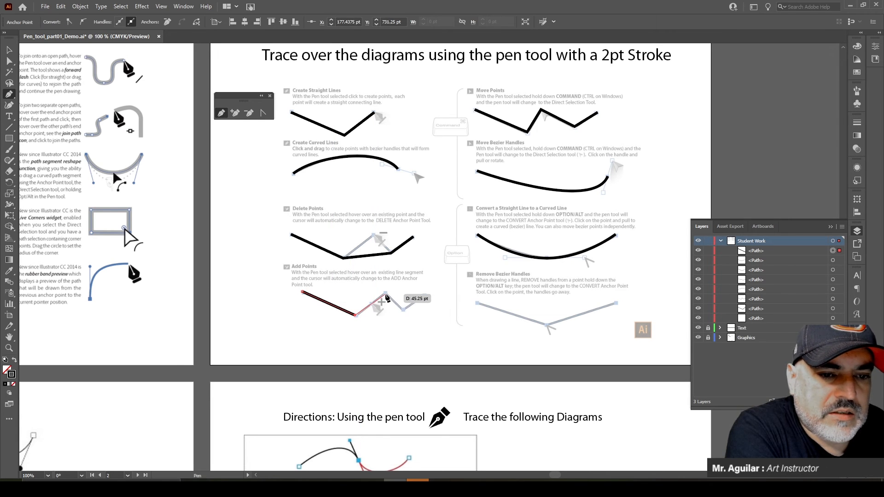
left_click(386, 293)
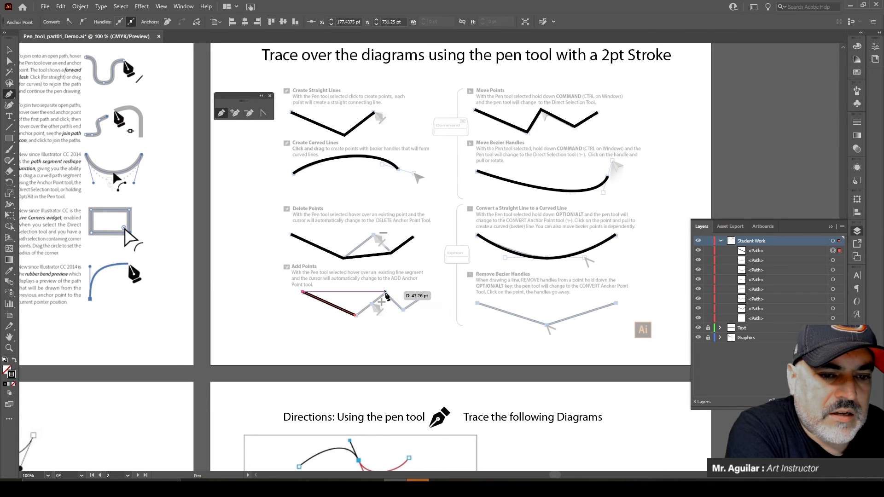
left_click(404, 310)
left_click(426, 297)
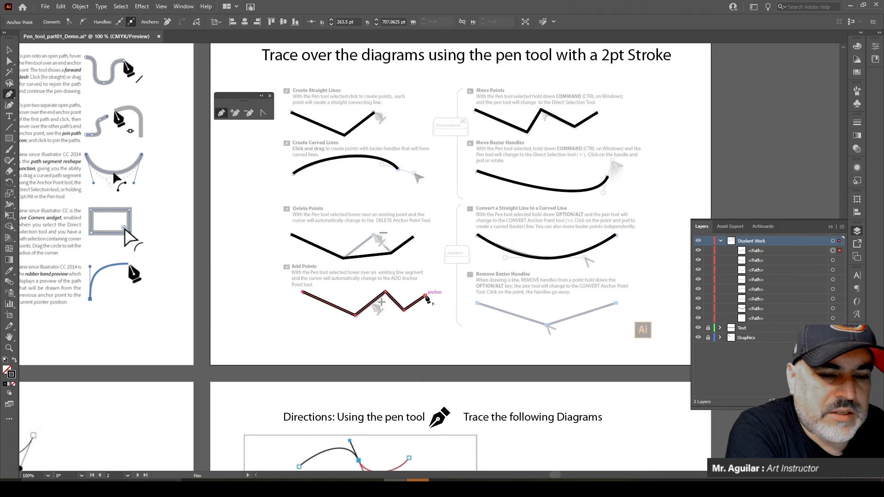
key("Escape")
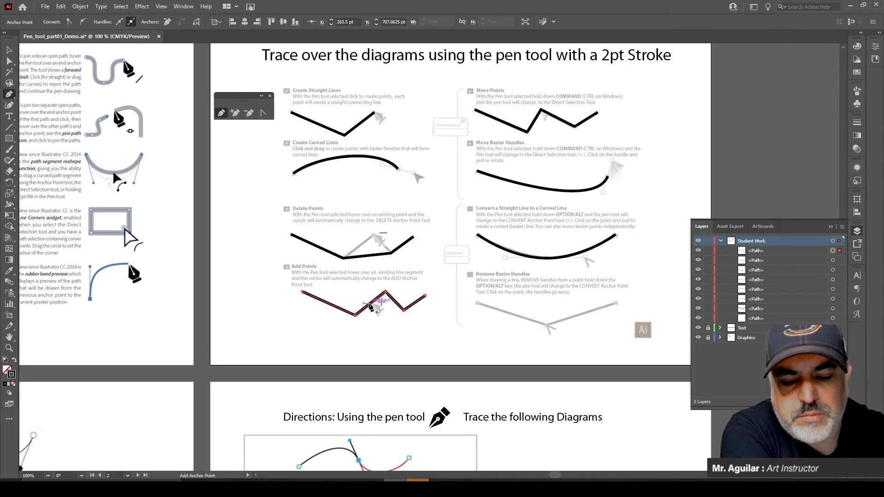
- Add an anchor midway along the Add Points path's first rising segment, move it up and outward with Direct Selection, and deselect
key("ctrl")
key("ctrl")
key("ctrl")
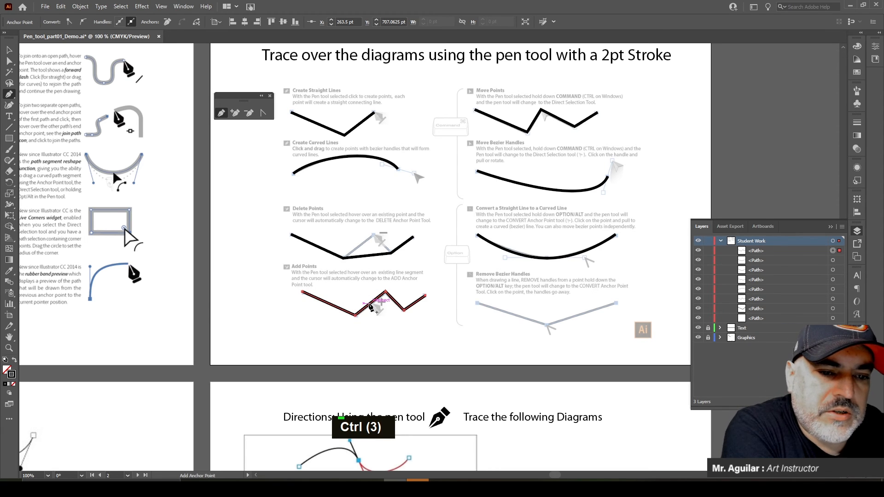
left_click(370, 304)
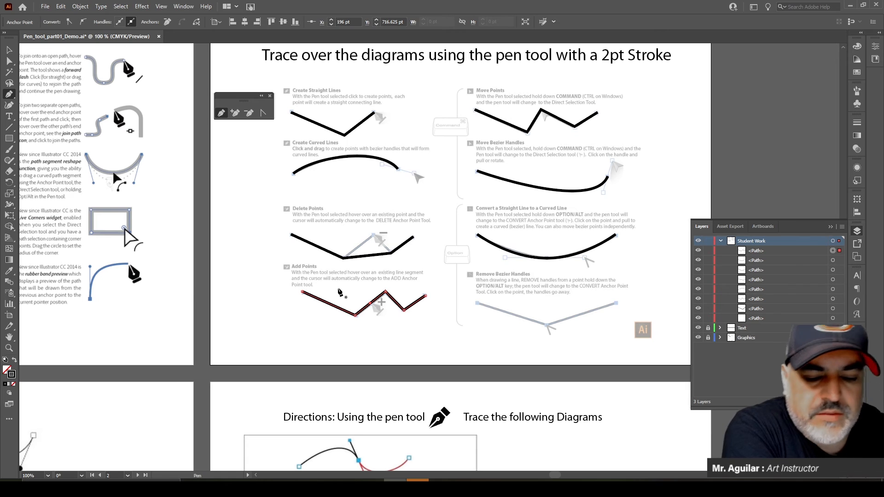
key("a")
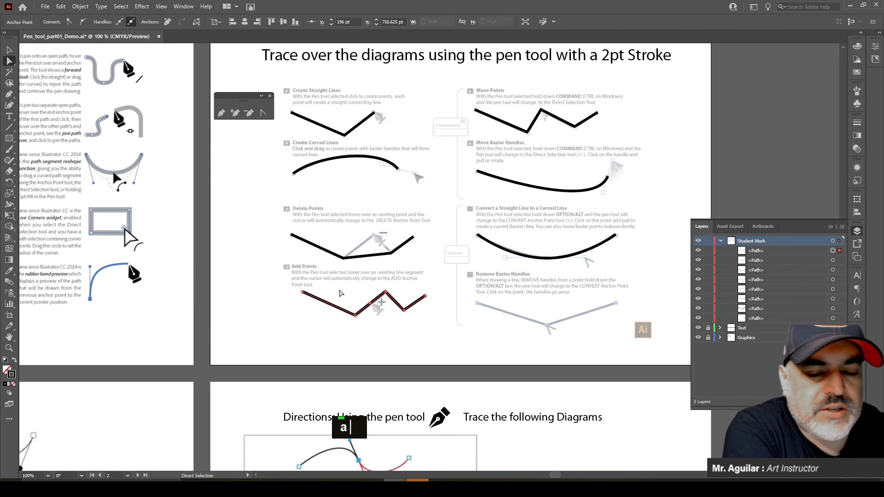
left_click_drag(370, 310, 363, 304)
left_click(445, 354)
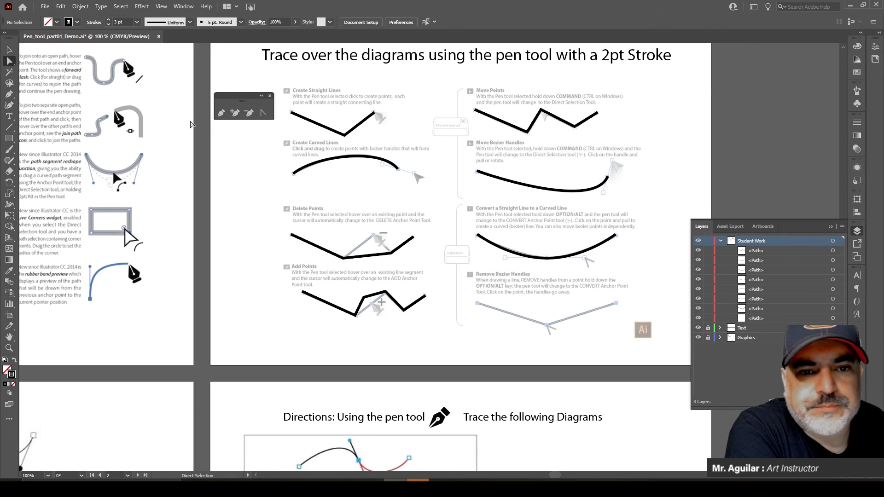
- Draw a three-point Pen path over the Remove Bezier Handles diagram, pulling horizontal handles at the lowest point for a smooth curve, and end it
left_click(219, 115)
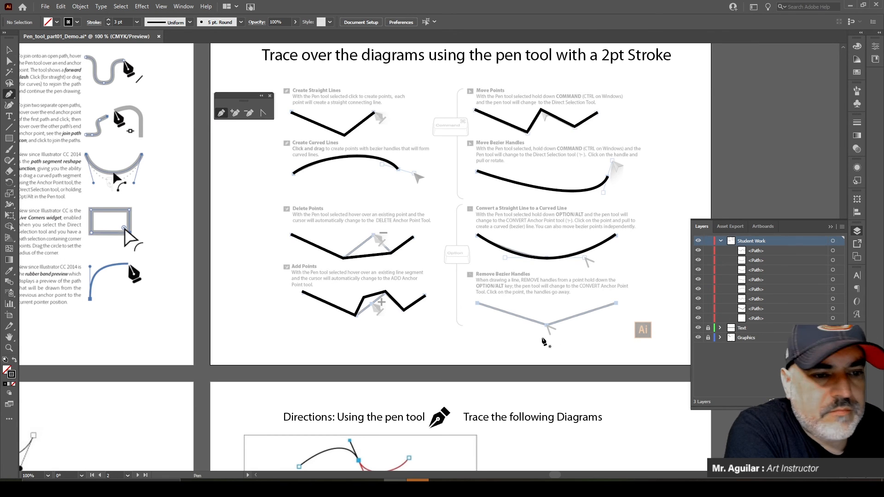
left_click(478, 303)
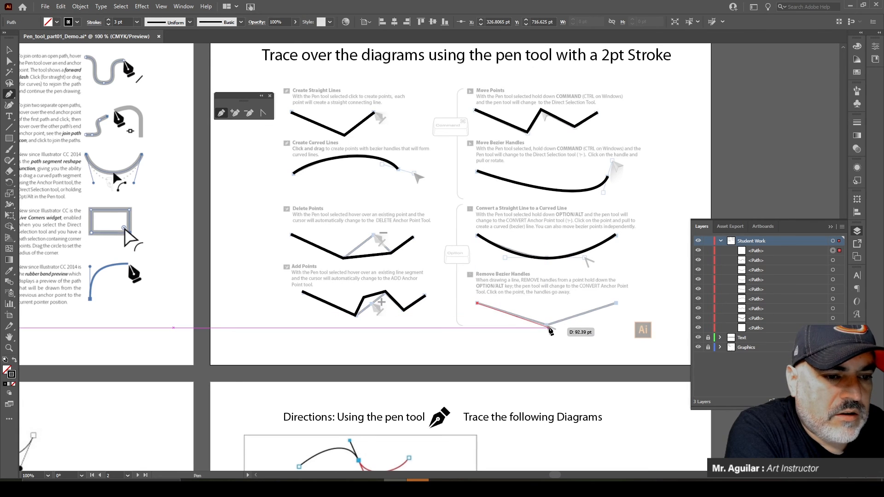
mouse_move(546, 326)
left_mouse_down()
mouse_move(598, 325)
mouse_move(585, 322)
mouse_move(616, 302)
mouse_move(613, 286)
left_mouse_up()
key("Escape")
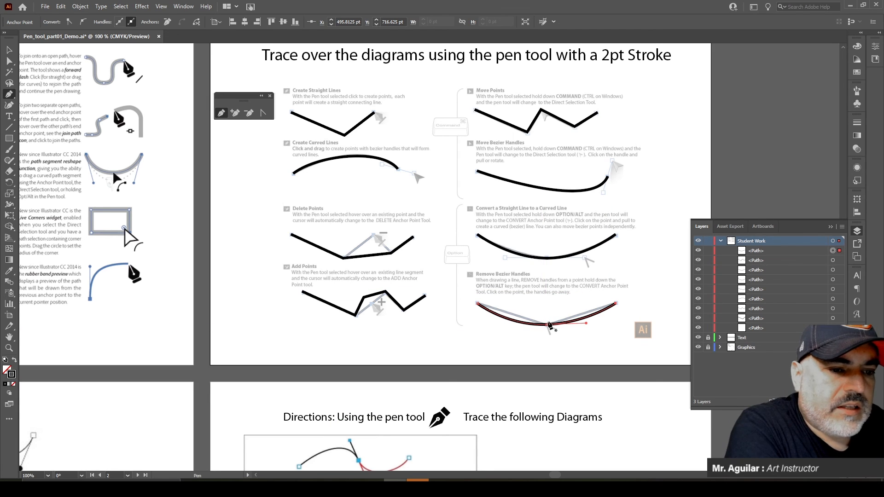
- Shorten the left handle of the Remove Bezier Handles path's middle anchor with Direct Selection, keeping it horizontal
key("a")
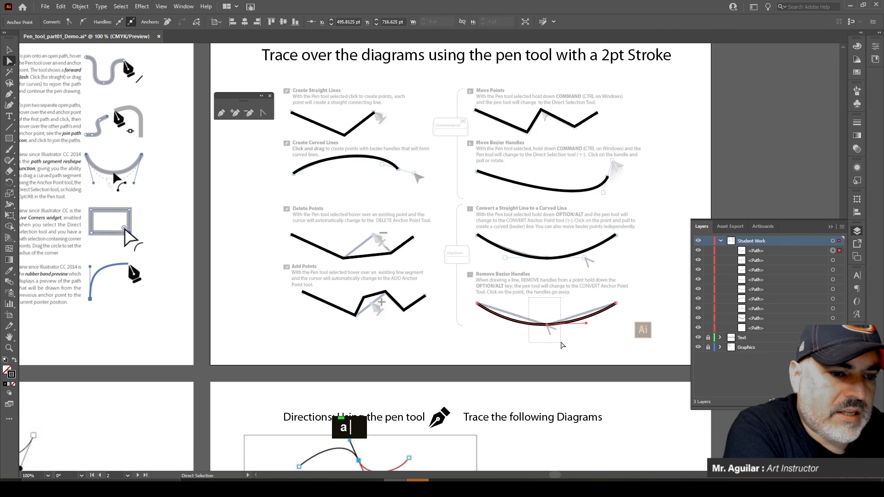
left_click(547, 324)
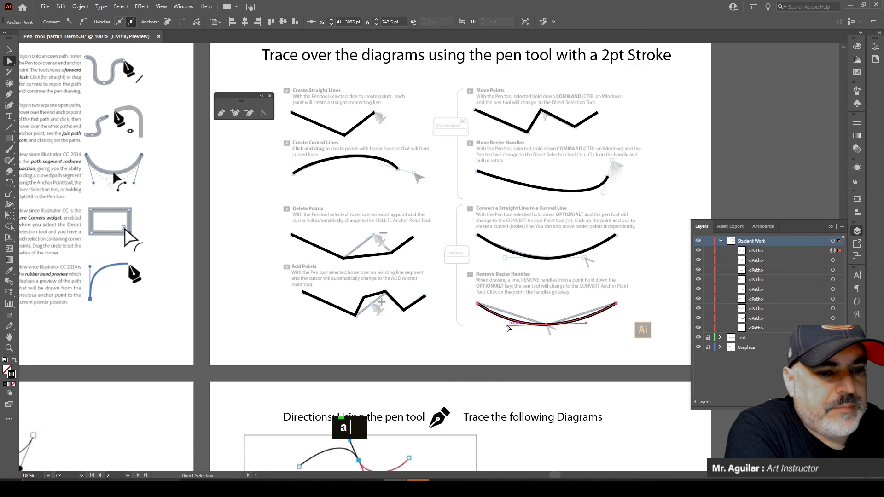
mouse_move(507, 325)
left_mouse_down()
mouse_move(516, 338)
mouse_move(515, 281)
mouse_move(538, 343)
mouse_move(521, 336)
mouse_move(518, 323)
left_mouse_up()
key("shift")
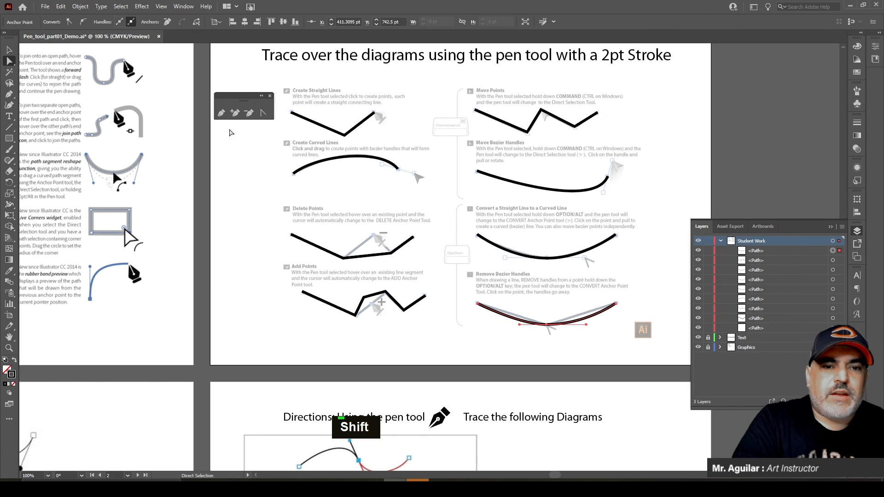
- Convert the Remove Bezier Handles path's middle anchor to a corner point with the Anchor Point tool, and select the whole path
left_click(263, 113)
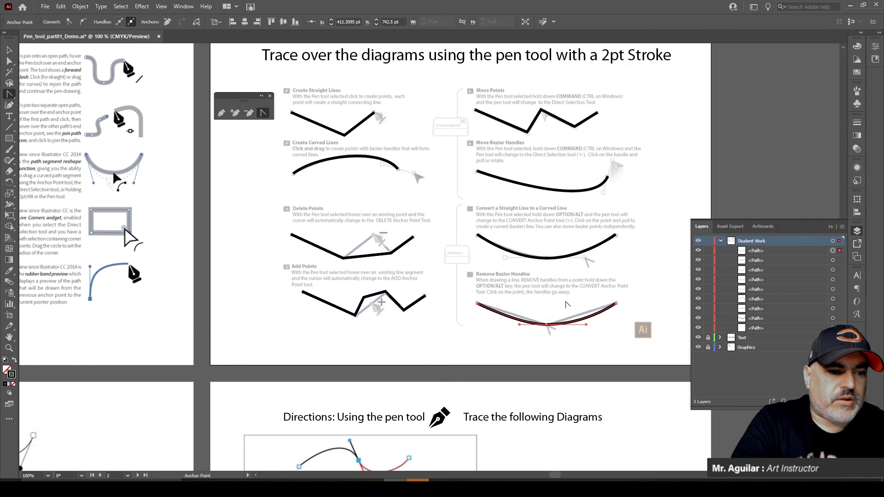
left_click(546, 324)
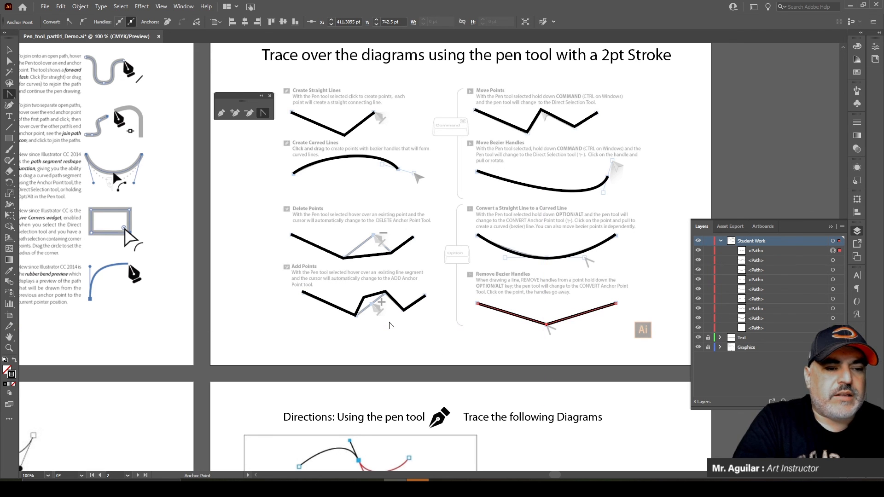
key("v")
left_click(496, 321)
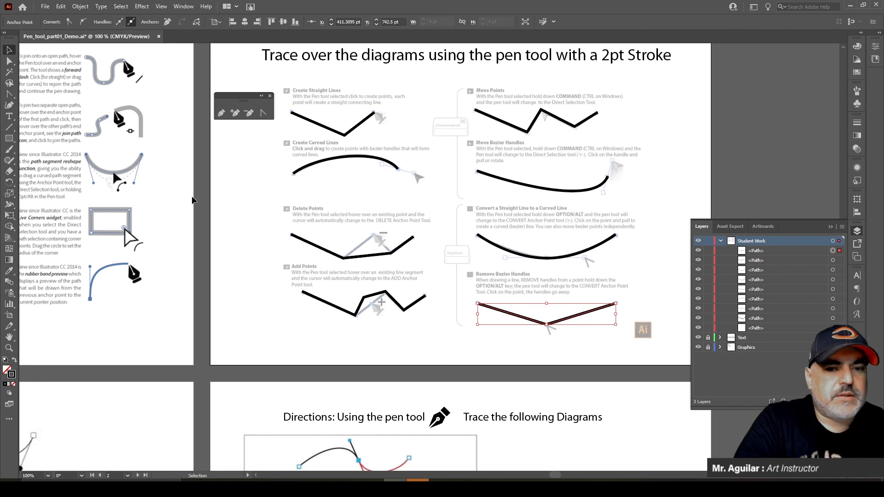
- Examine the middle anchors of the Remove Bezier Handles and converted-curve paths with Direct Selection, and return to the Selection tool
left_click(9, 60)
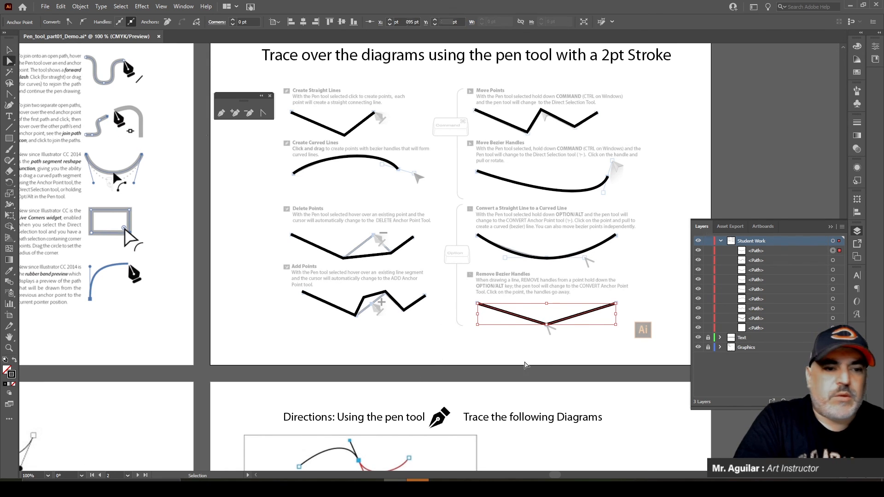
left_click(563, 357)
left_click_drag(576, 355, 489, 288)
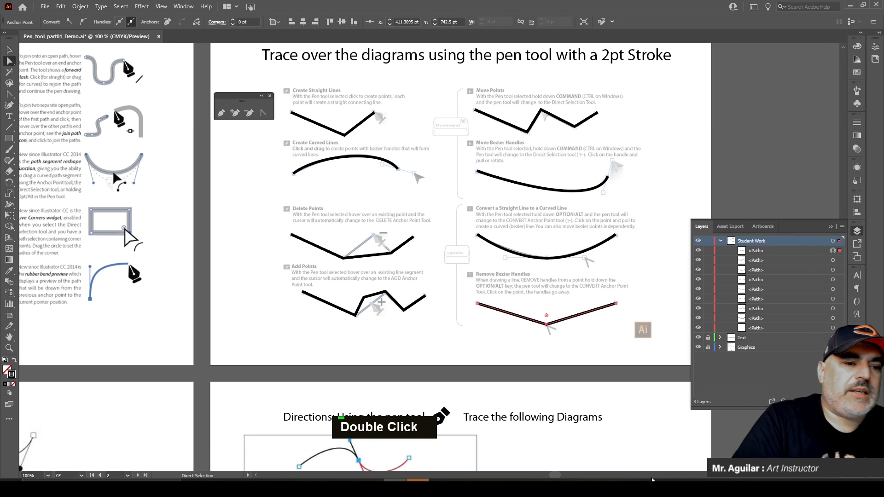
left_click_drag(535, 231, 566, 285)
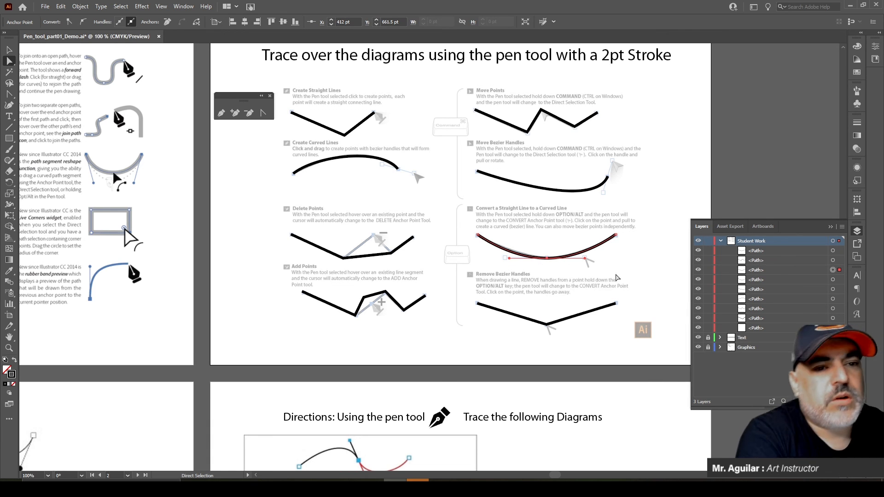
scroll(617, 277, "up", 2)
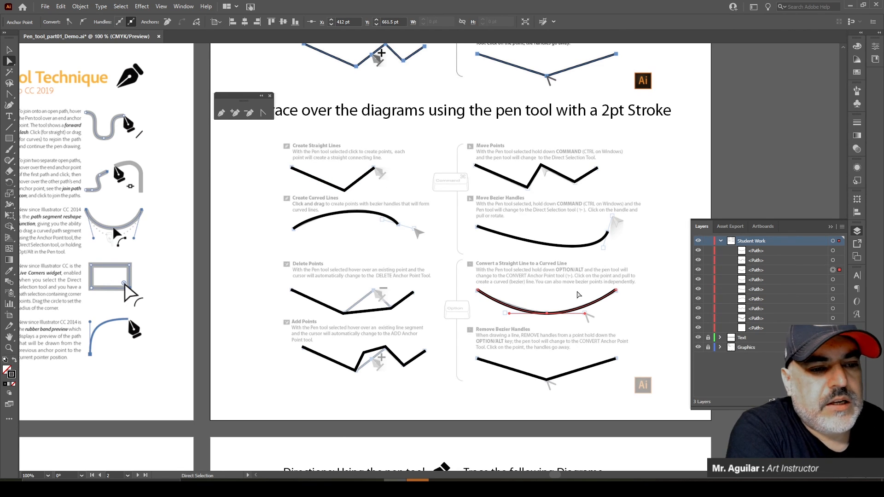
left_click(9, 50)
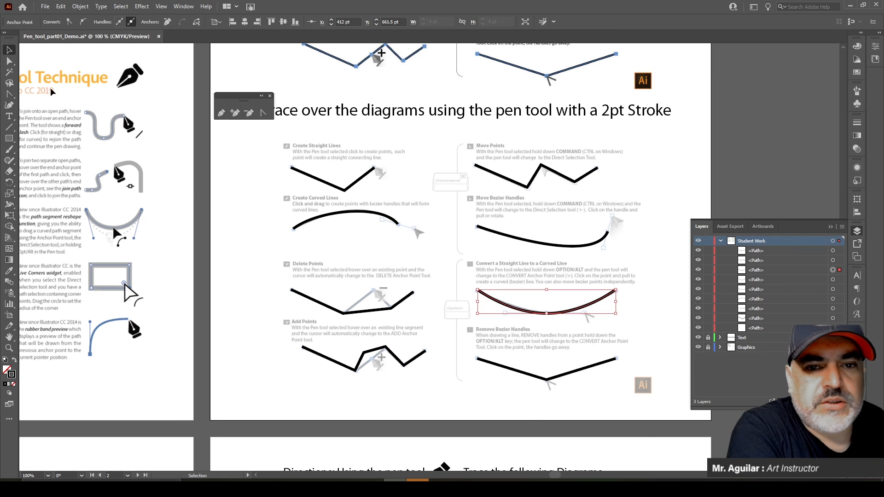